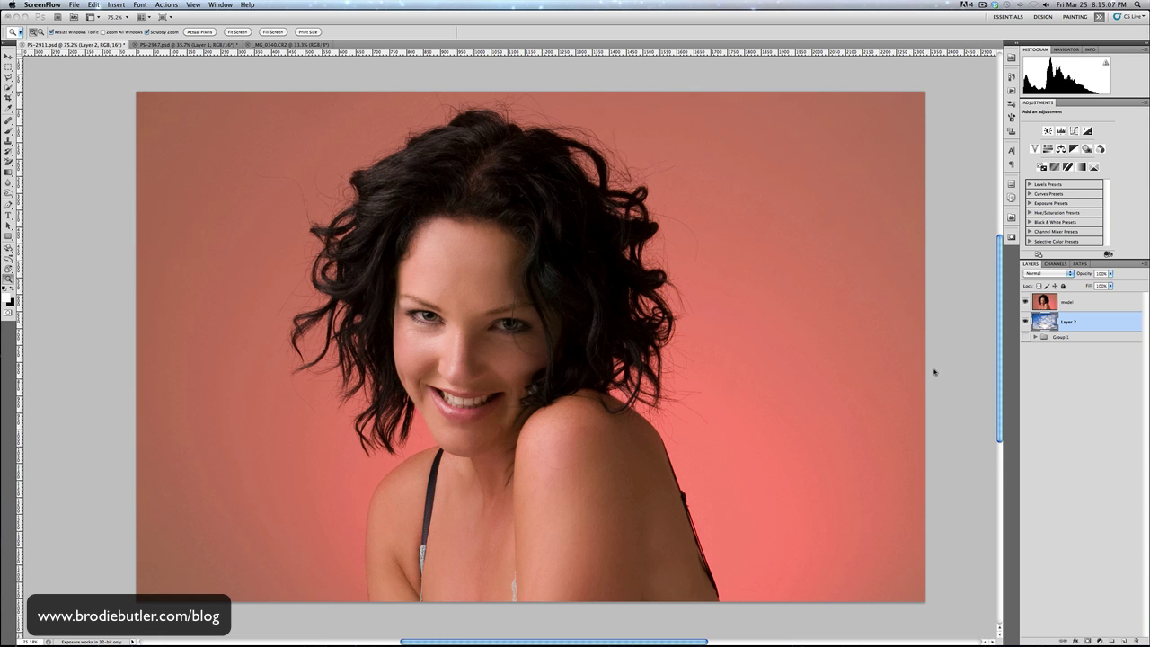
On the model layer, Quick Select the backdrop on both sides, subtracting the shoulder edge, then fit to screen.
{"action": "left_click", "coordinate": [1043, 304]}
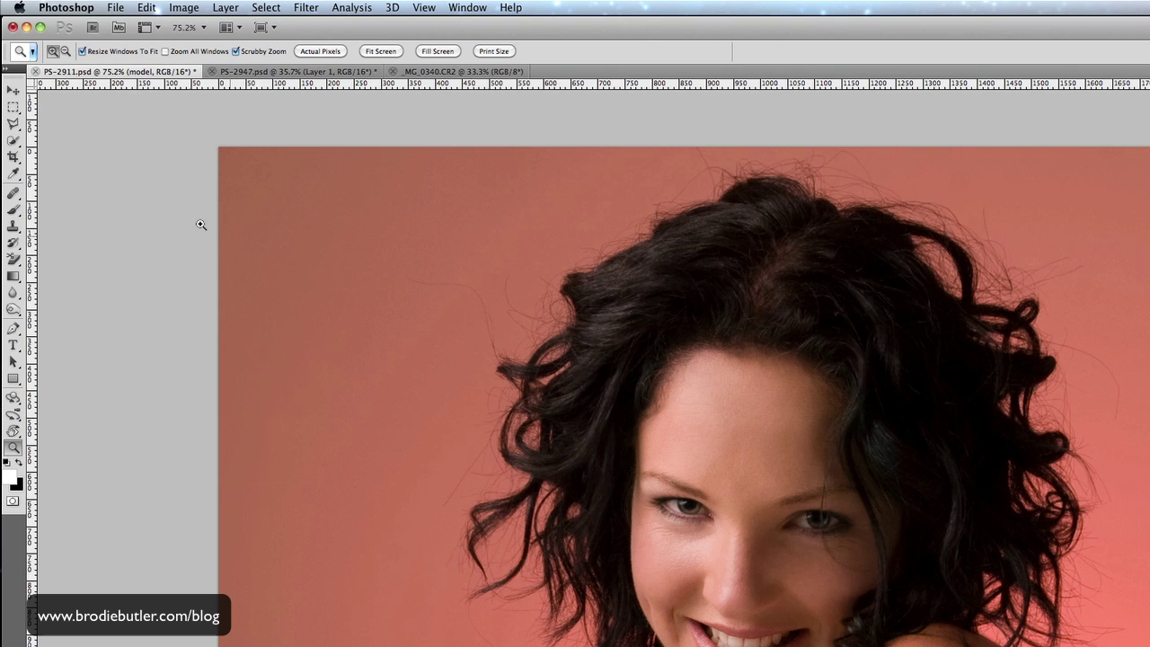
{"action": "left_click", "coordinate": [7, 88]}
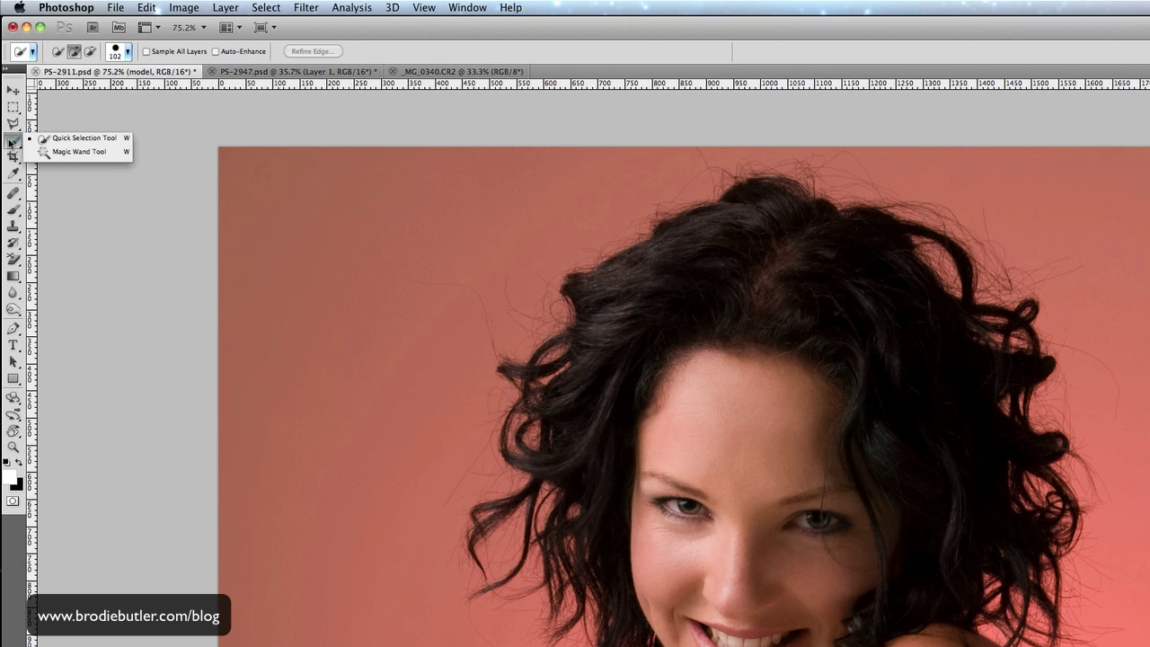
{"action": "left_click", "coordinate": [90, 141]}
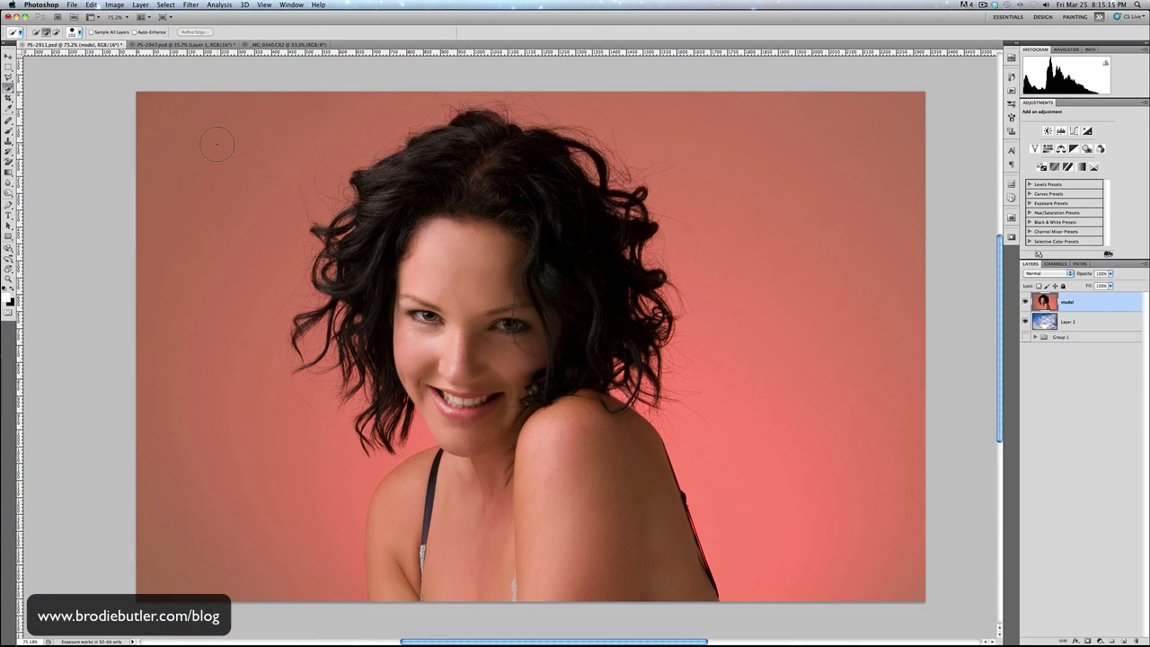
{"action": "mouse_move", "coordinate": [219, 176]}
{"action": "left_mouse_down"}
{"action": "mouse_move", "coordinate": [213, 261]}
{"action": "mouse_move", "coordinate": [236, 308]}
{"action": "left_mouse_up"}
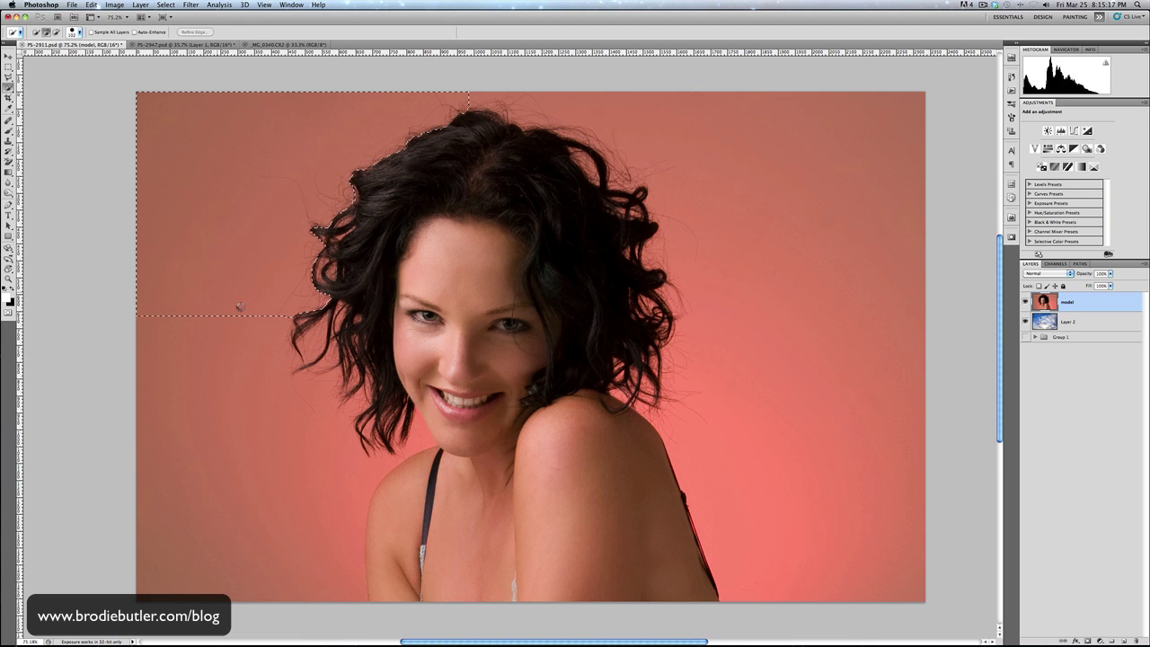
{"action": "left_click_drag", "start_coordinate": [235, 451], "coordinate": [225, 390]}
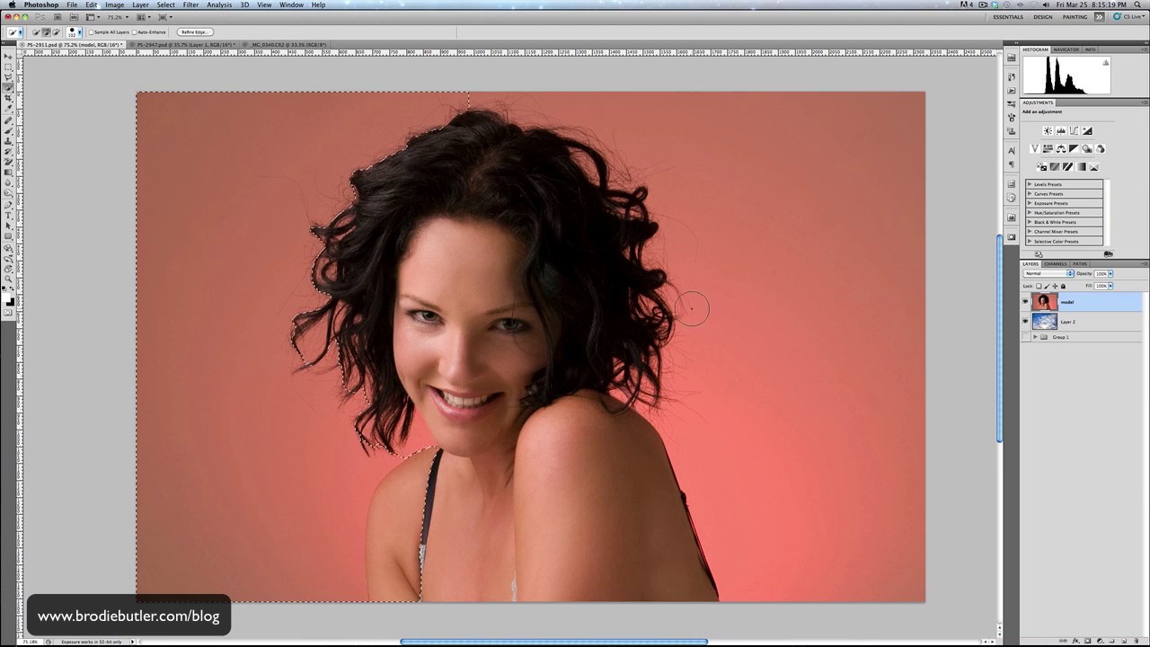
{"action": "left_click_drag", "start_coordinate": [771, 200], "coordinate": [793, 223]}
{"action": "mouse_move", "coordinate": [806, 272]}
{"action": "left_mouse_down"}
{"action": "mouse_move", "coordinate": [812, 318]}
{"action": "mouse_move", "coordinate": [782, 351]}
{"action": "mouse_move", "coordinate": [722, 237]}
{"action": "mouse_move", "coordinate": [742, 435]}
{"action": "left_mouse_up"}
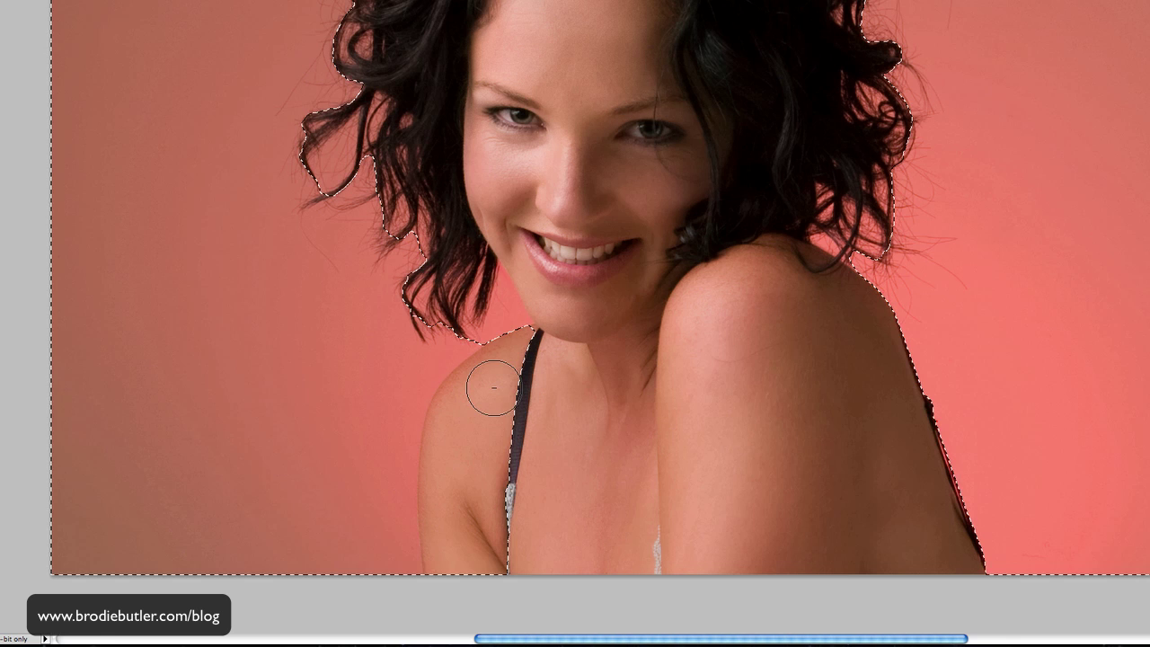
{"action": "mouse_move", "coordinate": [494, 386]}
{"action": "left_mouse_down"}
{"action": "mouse_move", "coordinate": [488, 359]}
{"action": "mouse_move", "coordinate": [503, 368]}
{"action": "mouse_move", "coordinate": [473, 527]}
{"action": "mouse_move", "coordinate": [500, 552]}
{"action": "left_mouse_up"}
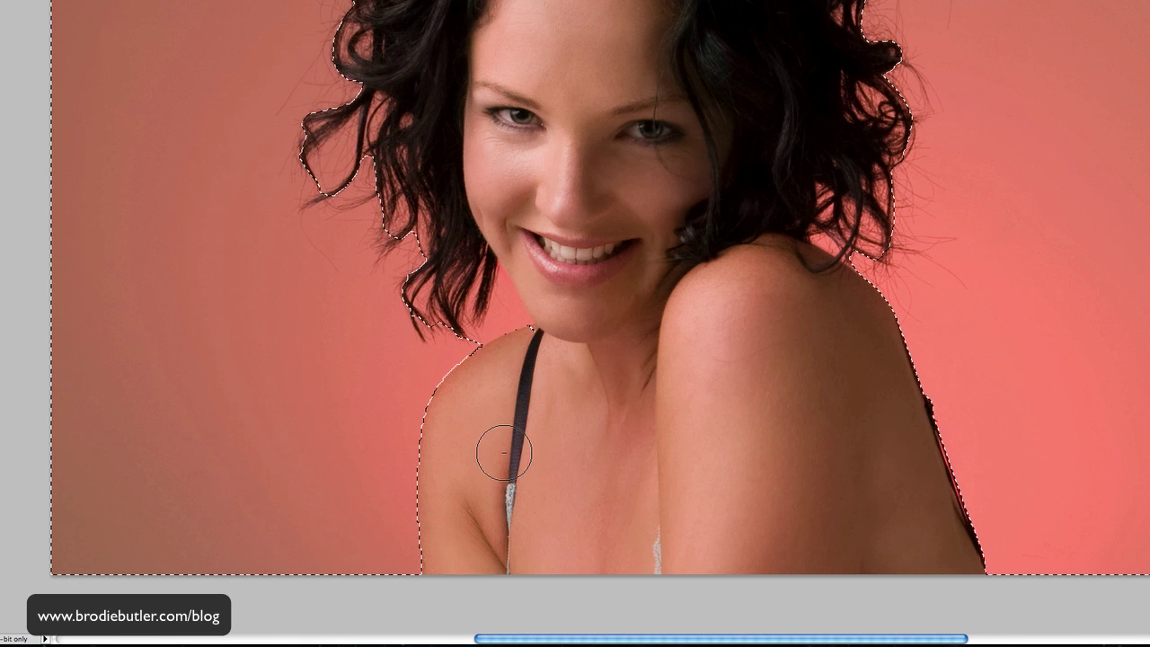
{"action": "key", "text": "super+0"}
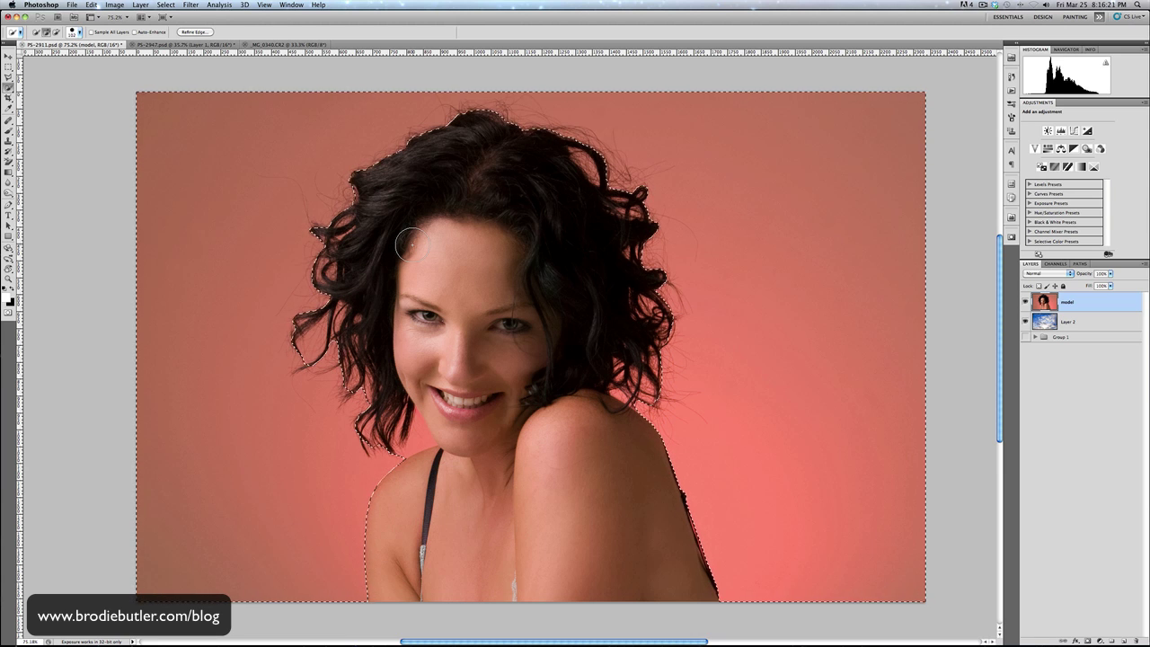
In Quick Mask, brush the left strand, right-side curls and left hair edges out of the red mask.
{"action": "key", "text": "q"}
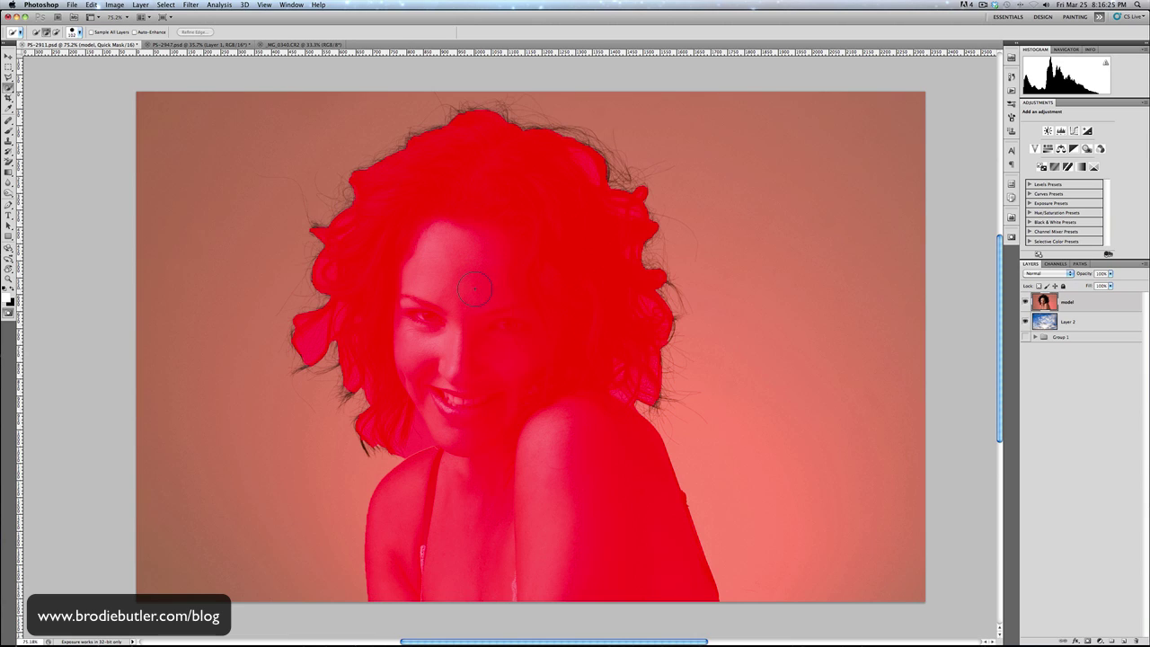
{"action": "key", "text": "b"}
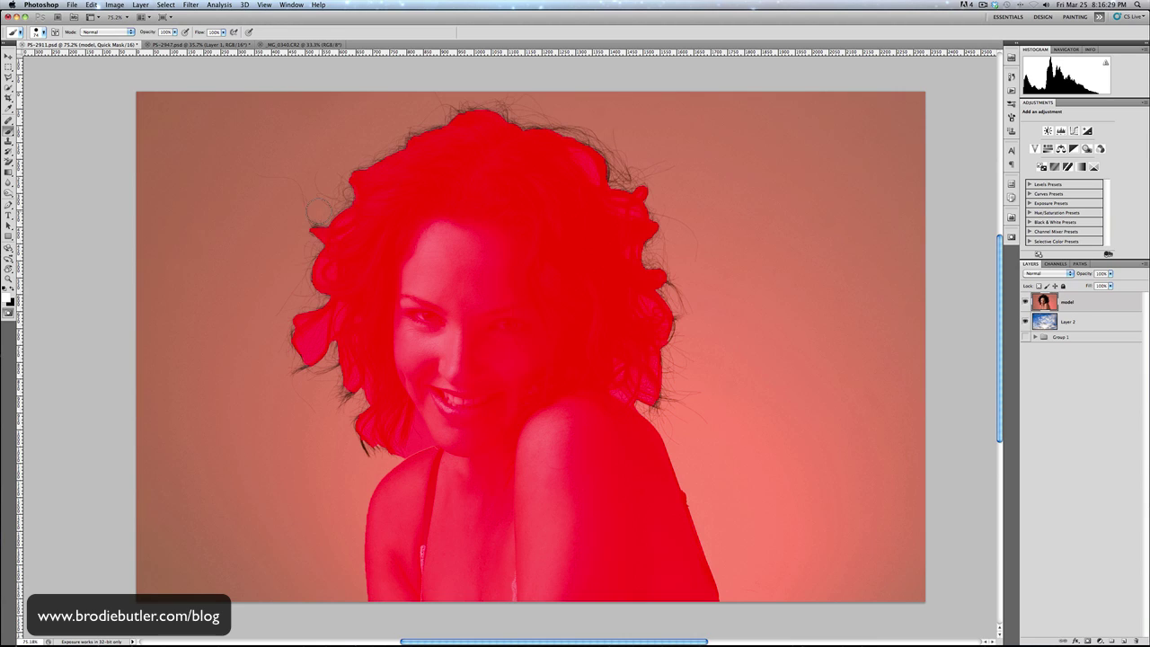
{"action": "mouse_move", "coordinate": [314, 232]}
{"action": "left_mouse_down"}
{"action": "mouse_move", "coordinate": [340, 216]}
{"action": "mouse_move", "coordinate": [349, 223]}
{"action": "mouse_move", "coordinate": [372, 178]}
{"action": "mouse_move", "coordinate": [375, 205]}
{"action": "mouse_move", "coordinate": [402, 142]}
{"action": "mouse_move", "coordinate": [499, 106]}
{"action": "mouse_move", "coordinate": [592, 167]}
{"action": "mouse_move", "coordinate": [629, 207]}
{"action": "mouse_move", "coordinate": [622, 220]}
{"action": "mouse_move", "coordinate": [629, 180]}
{"action": "mouse_move", "coordinate": [647, 220]}
{"action": "mouse_move", "coordinate": [639, 235]}
{"action": "mouse_move", "coordinate": [593, 193]}
{"action": "mouse_move", "coordinate": [632, 236]}
{"action": "mouse_move", "coordinate": [627, 256]}
{"action": "mouse_move", "coordinate": [658, 281]}
{"action": "left_mouse_up"}
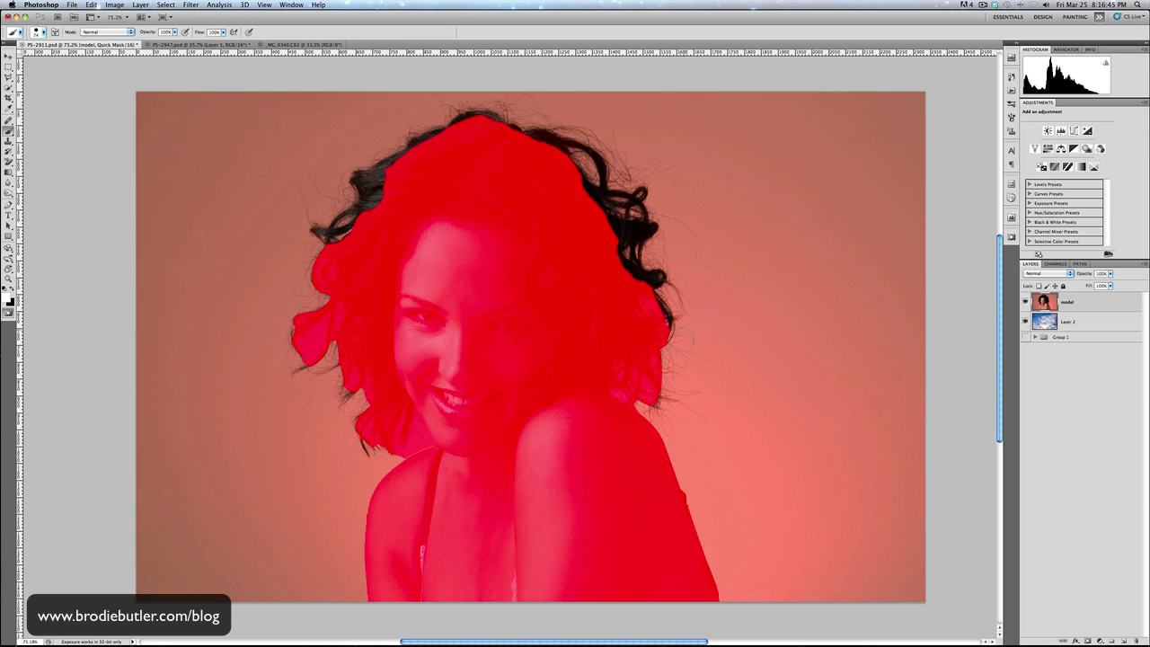
{"action": "mouse_move", "coordinate": [655, 381]}
{"action": "left_mouse_down"}
{"action": "mouse_move", "coordinate": [652, 395]}
{"action": "mouse_move", "coordinate": [628, 392]}
{"action": "mouse_move", "coordinate": [620, 346]}
{"action": "mouse_move", "coordinate": [648, 354]}
{"action": "mouse_move", "coordinate": [665, 309]}
{"action": "mouse_move", "coordinate": [646, 296]}
{"action": "mouse_move", "coordinate": [633, 333]}
{"action": "mouse_move", "coordinate": [633, 267]}
{"action": "mouse_move", "coordinate": [559, 140]}
{"action": "left_mouse_up"}
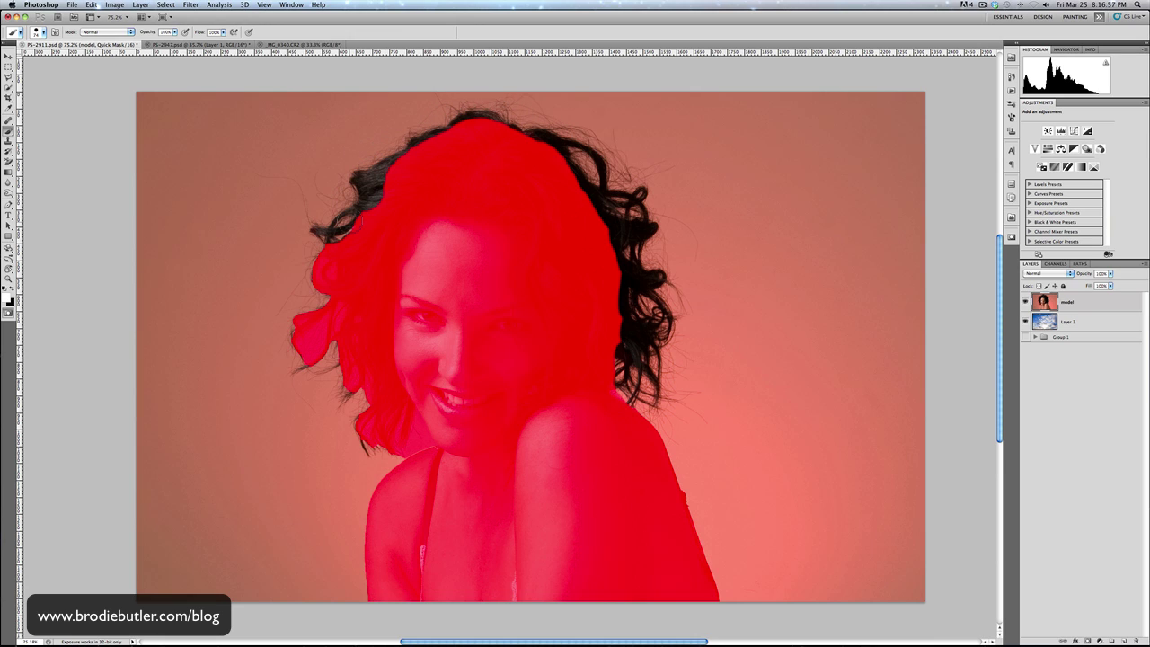
{"action": "mouse_move", "coordinate": [360, 215]}
{"action": "left_mouse_down"}
{"action": "mouse_move", "coordinate": [320, 276]}
{"action": "mouse_move", "coordinate": [329, 307]}
{"action": "mouse_move", "coordinate": [307, 355]}
{"action": "left_mouse_up"}
{"action": "left_click_drag", "start_coordinate": [333, 287], "coordinate": [372, 406]}
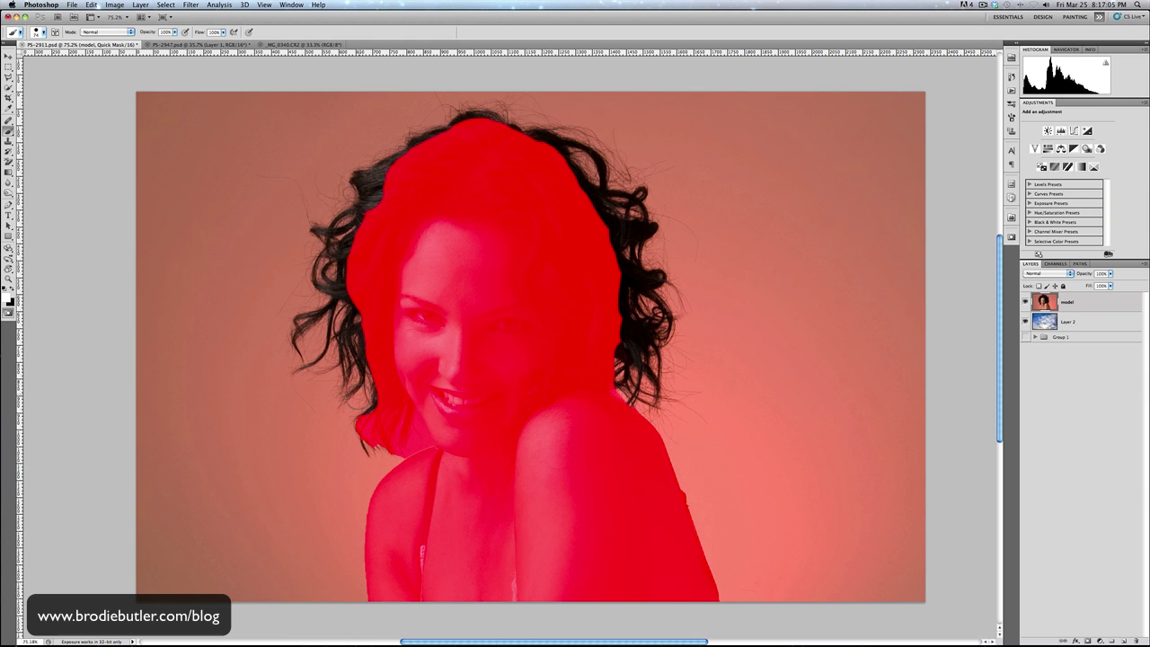
Touch up the mask on the lower-left hair tips and along the left hair edge.
{"action": "key", "text": "q"}
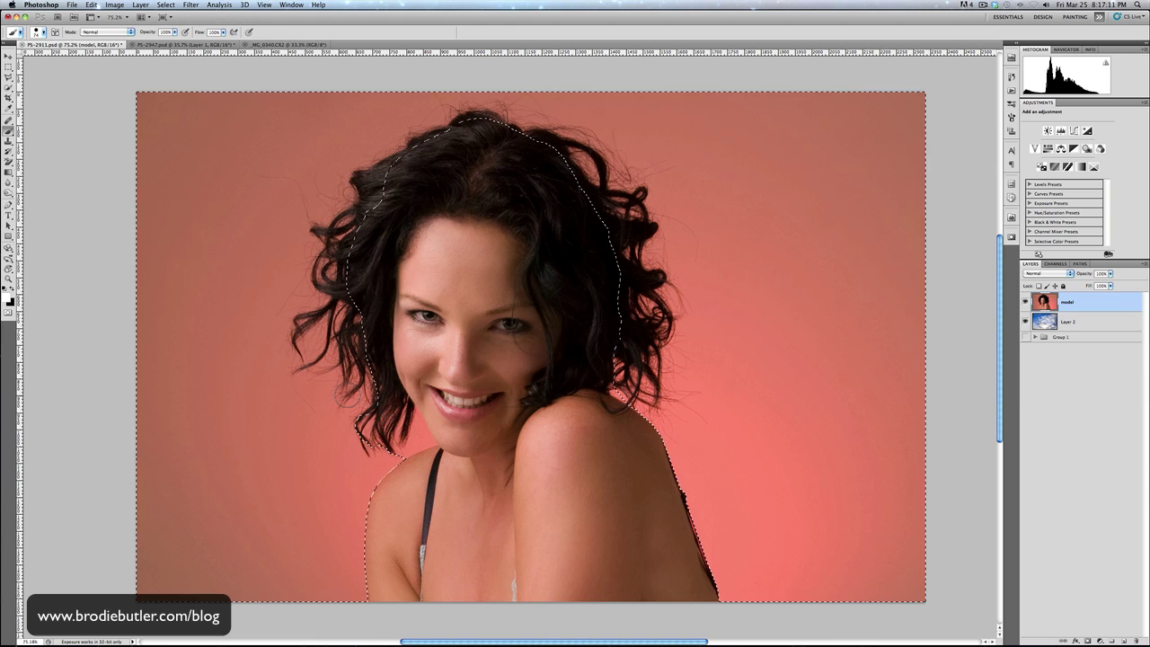
{"action": "key", "text": "q"}
{"action": "mouse_move", "coordinate": [375, 378]}
{"action": "left_mouse_down"}
{"action": "mouse_move", "coordinate": [404, 423]}
{"action": "mouse_move", "coordinate": [400, 440]}
{"action": "left_mouse_up"}
{"action": "key", "text": "super+z"}
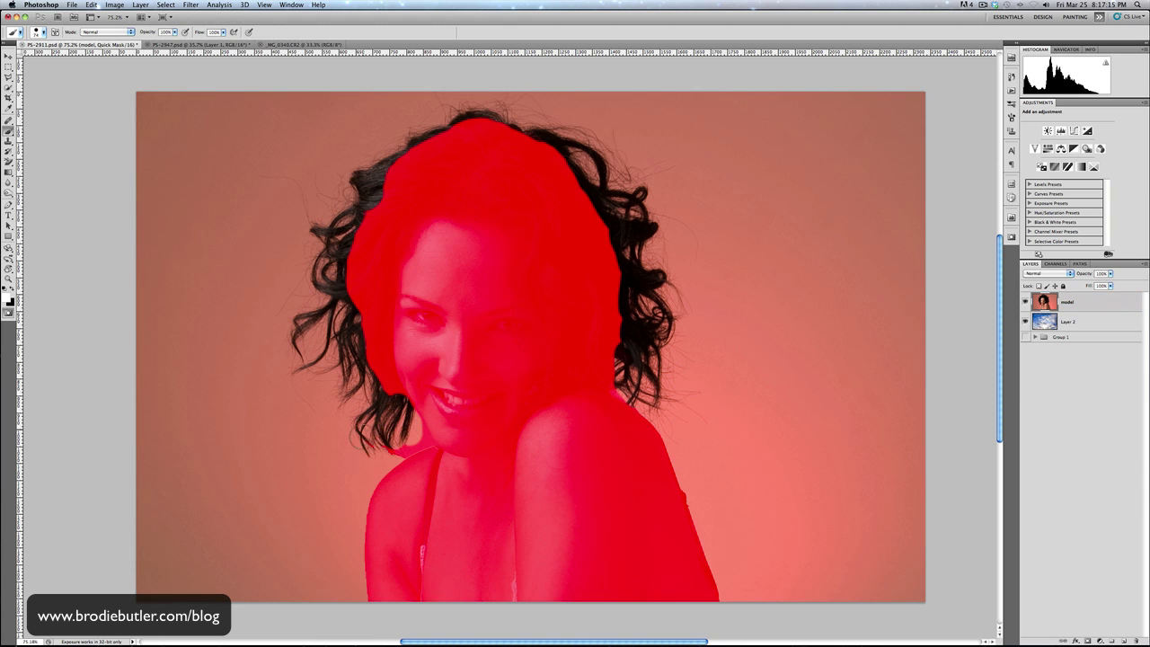
{"action": "left_click", "coordinate": [397, 421]}
{"action": "left_click_drag", "start_coordinate": [414, 431], "coordinate": [417, 445]}
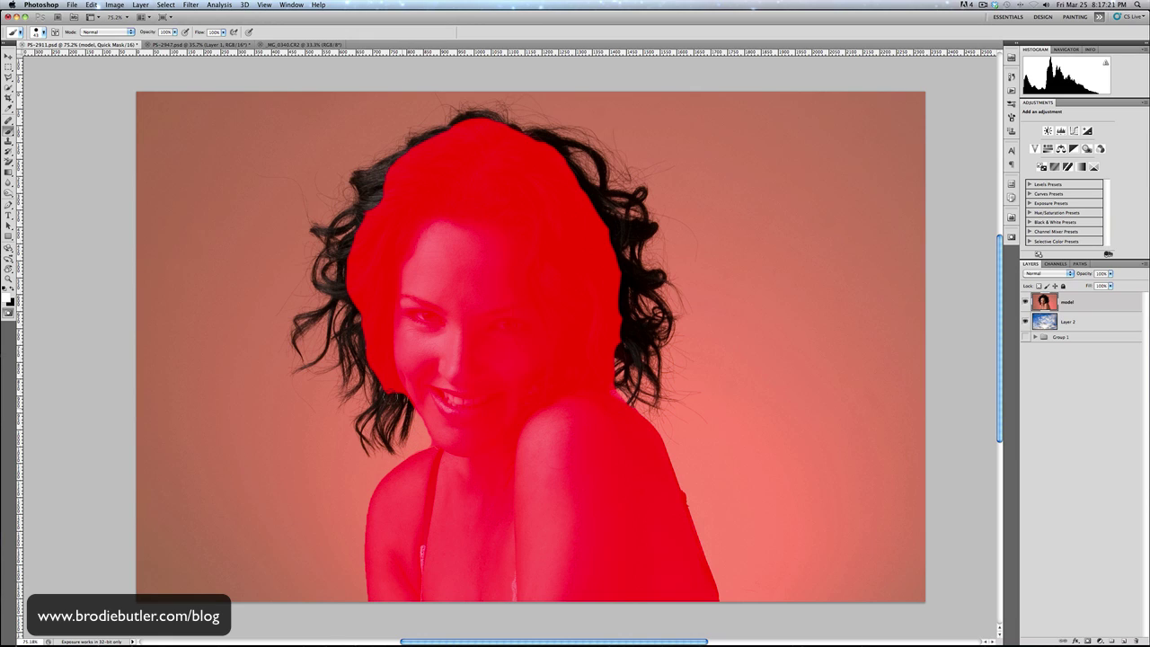
{"action": "left_click_drag", "start_coordinate": [351, 320], "coordinate": [364, 356]}
Toggle Quick Mask off and on to check the adjusted selection.
{"action": "key", "text": "q"}
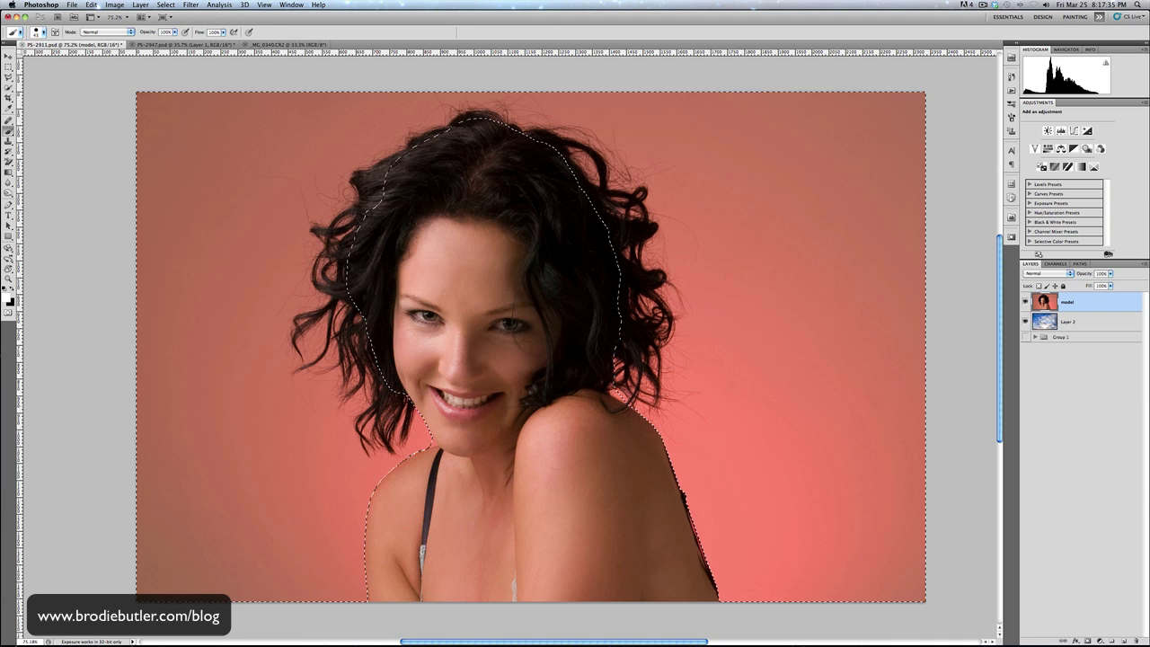
{"action": "key", "text": "q"}
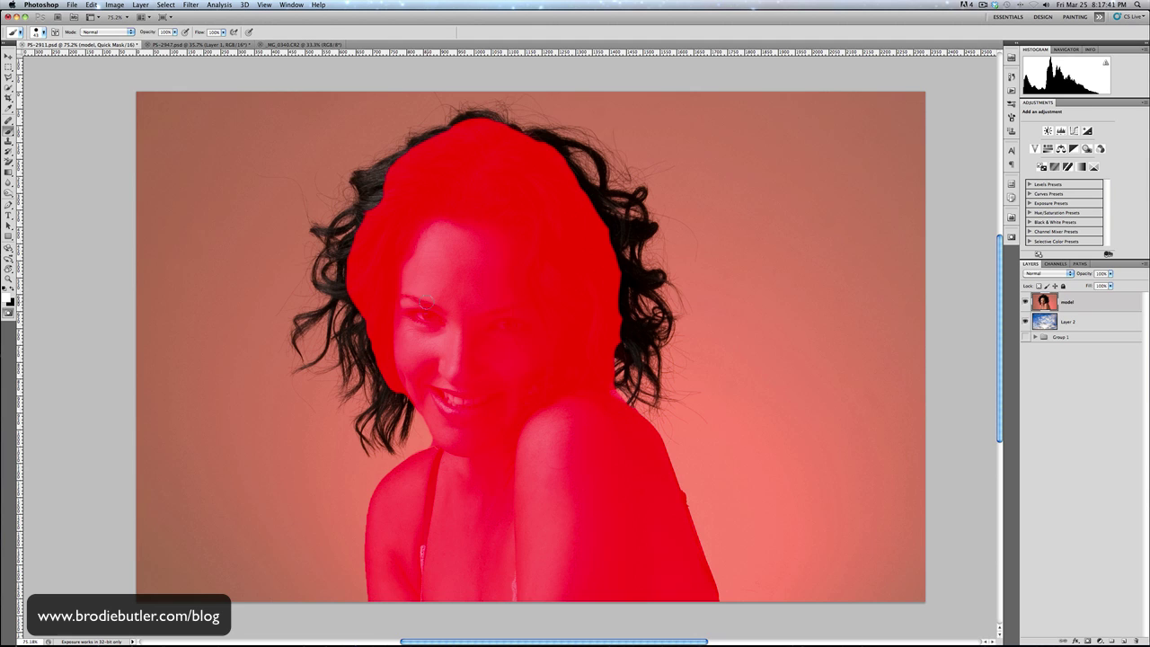
{"action": "key", "text": "q"}
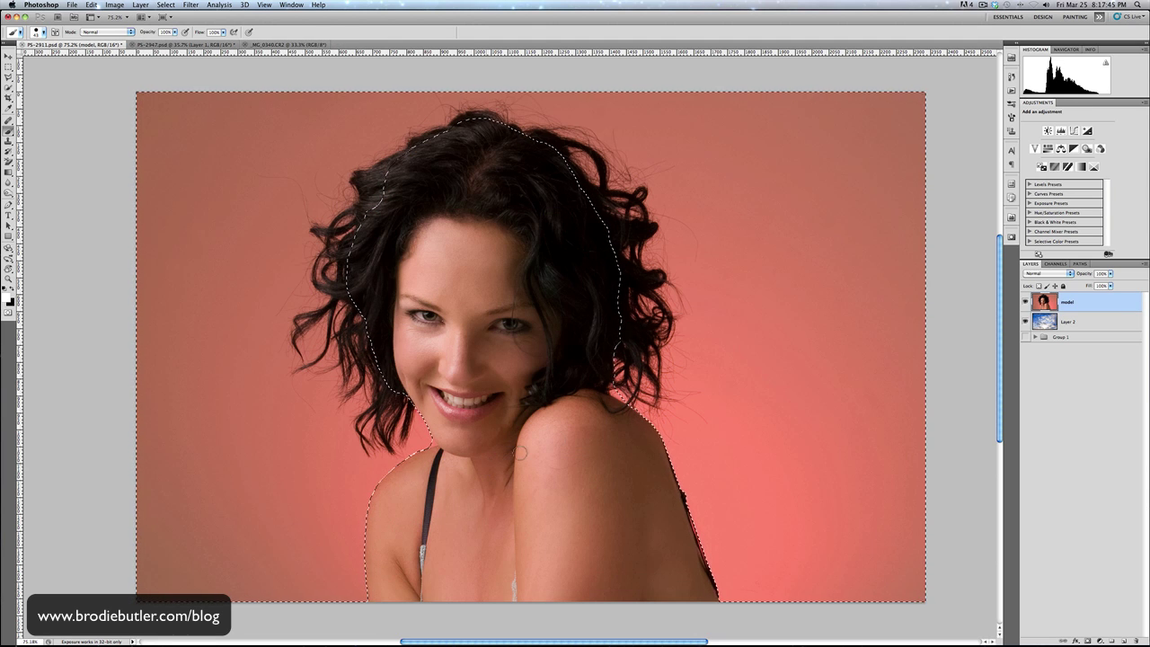
{"action": "key", "text": "q"}
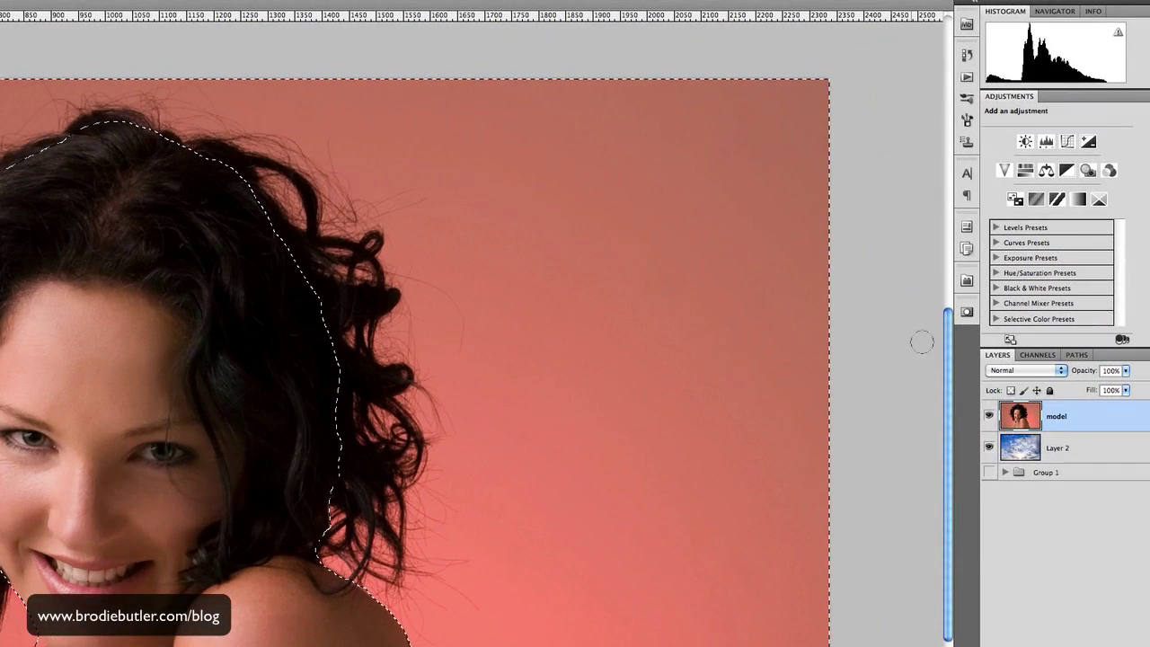
Add a pixel mask from the selection in the Masks panel and invert it so the model shows over the sky.
{"action": "left_click", "coordinate": [967, 312]}
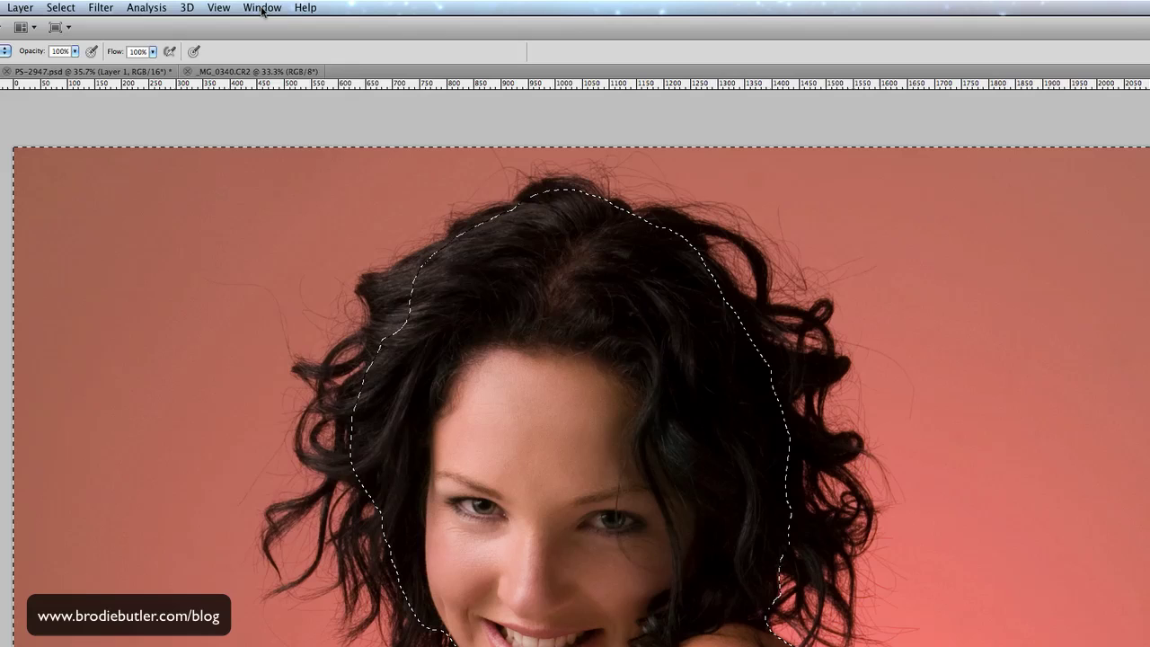
{"action": "left_click", "coordinate": [263, 9]}
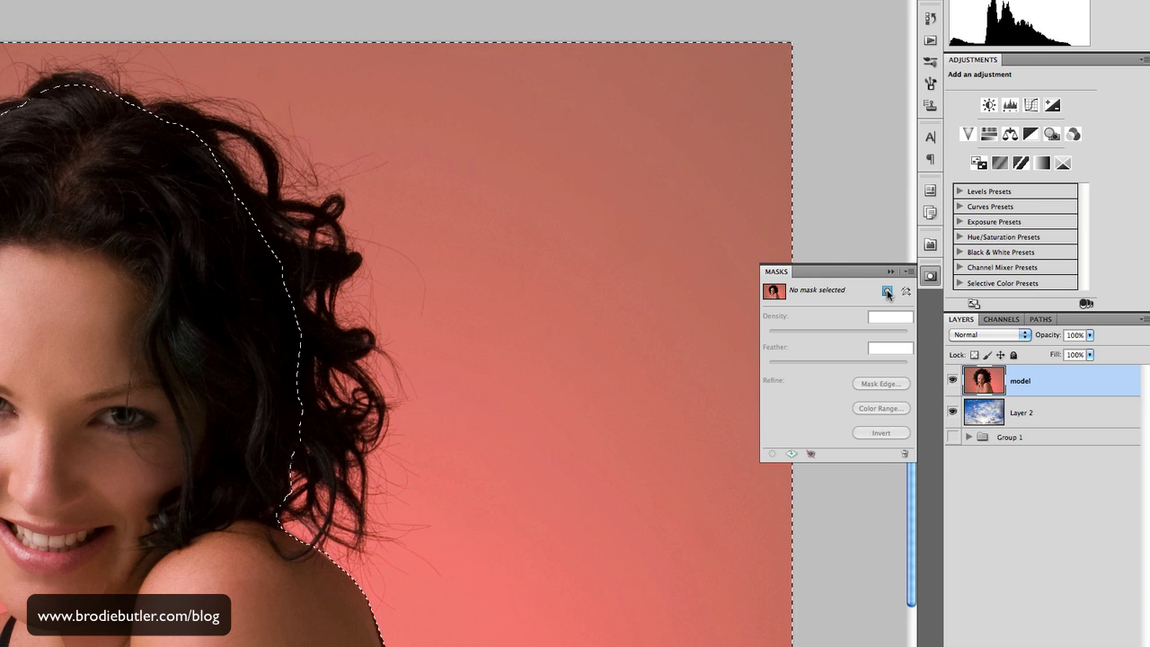
{"action": "left_click", "coordinate": [887, 293]}
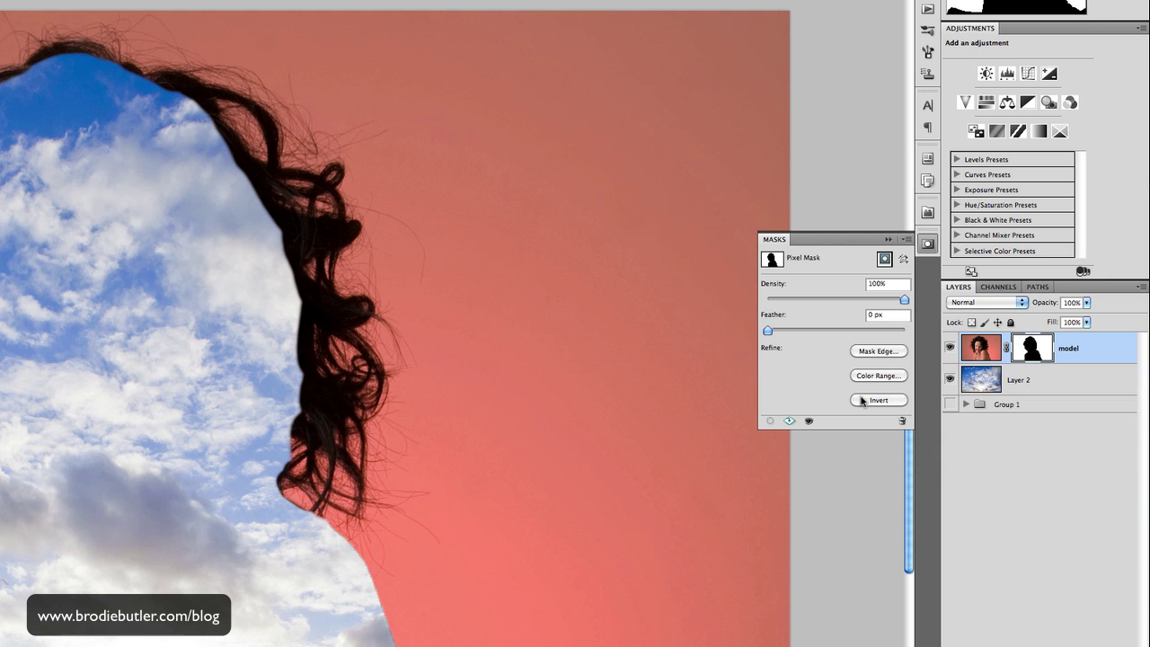
{"action": "left_click", "coordinate": [863, 400]}
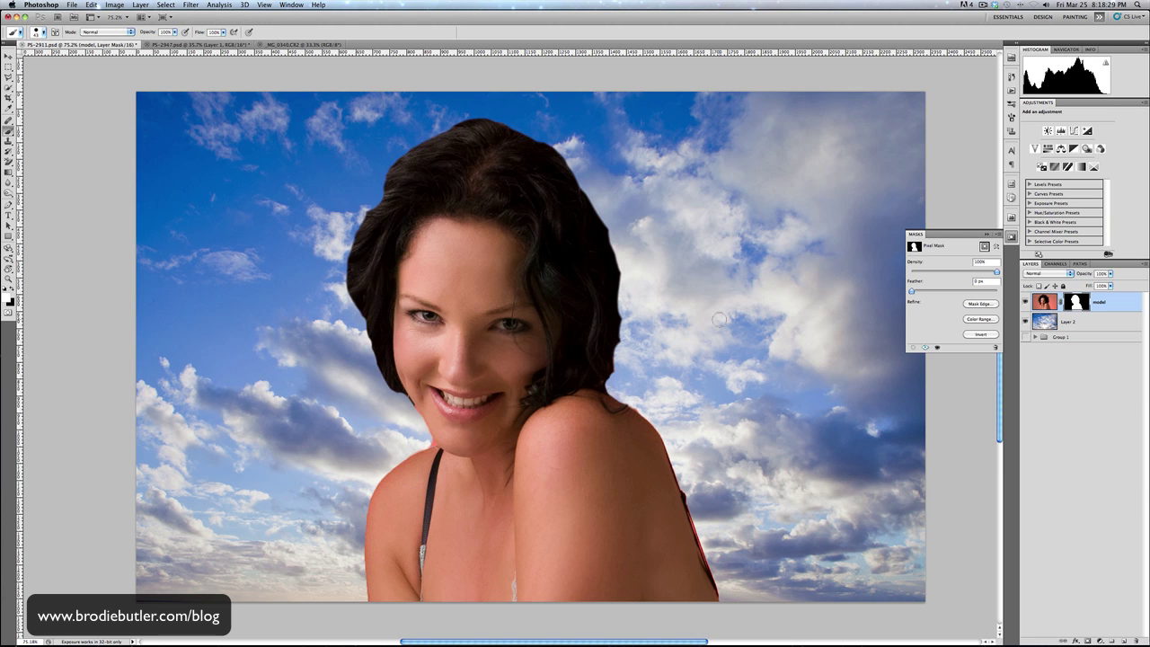
Hide the model layer to view the sky alone, then make it visible again.
{"action": "left_click", "coordinate": [1025, 302]}
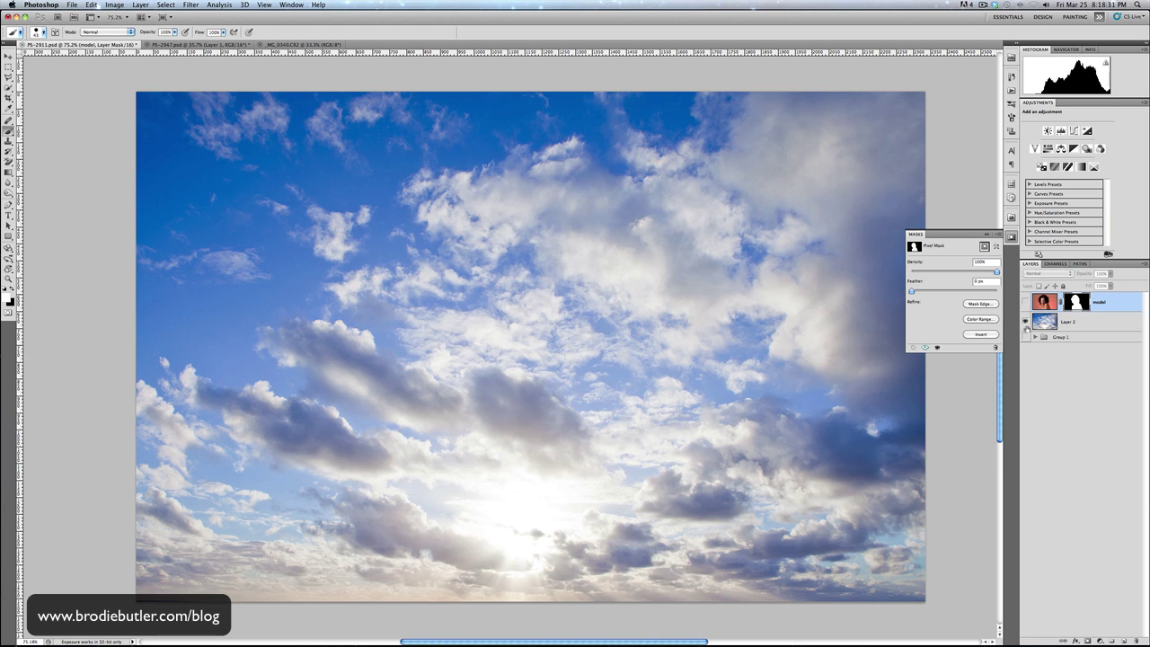
{"action": "left_click", "coordinate": [1025, 302]}
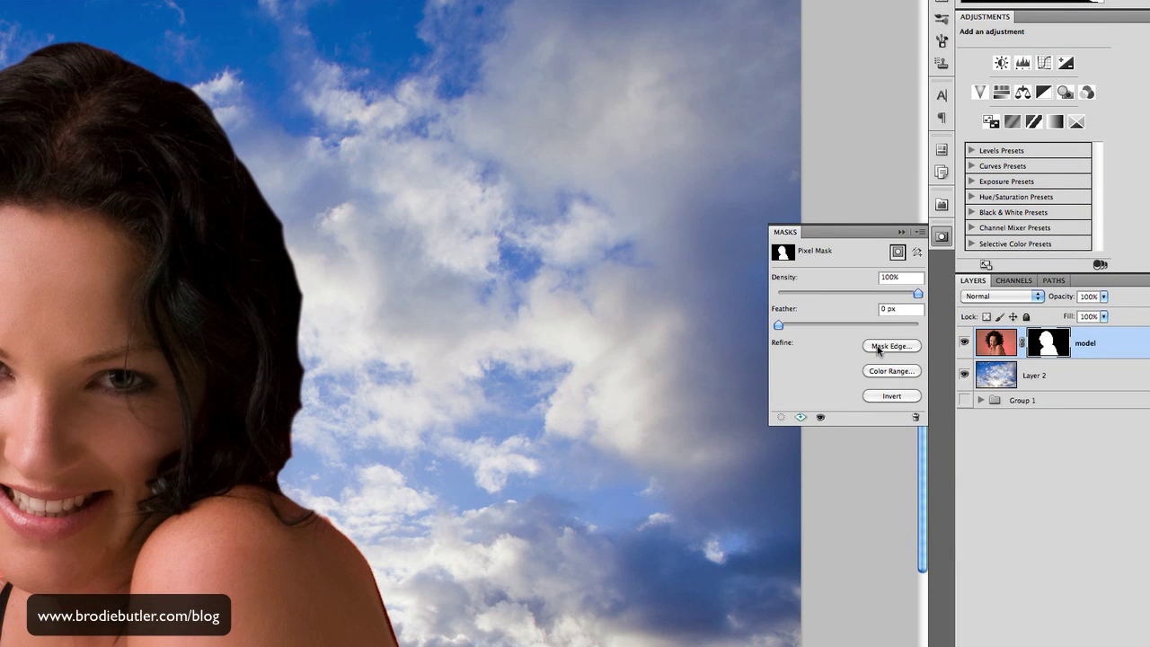
Open Mask Edge's Refine Mask dialog, reposition it, and bring up the View preview-mode list.
{"action": "left_click", "coordinate": [881, 346]}
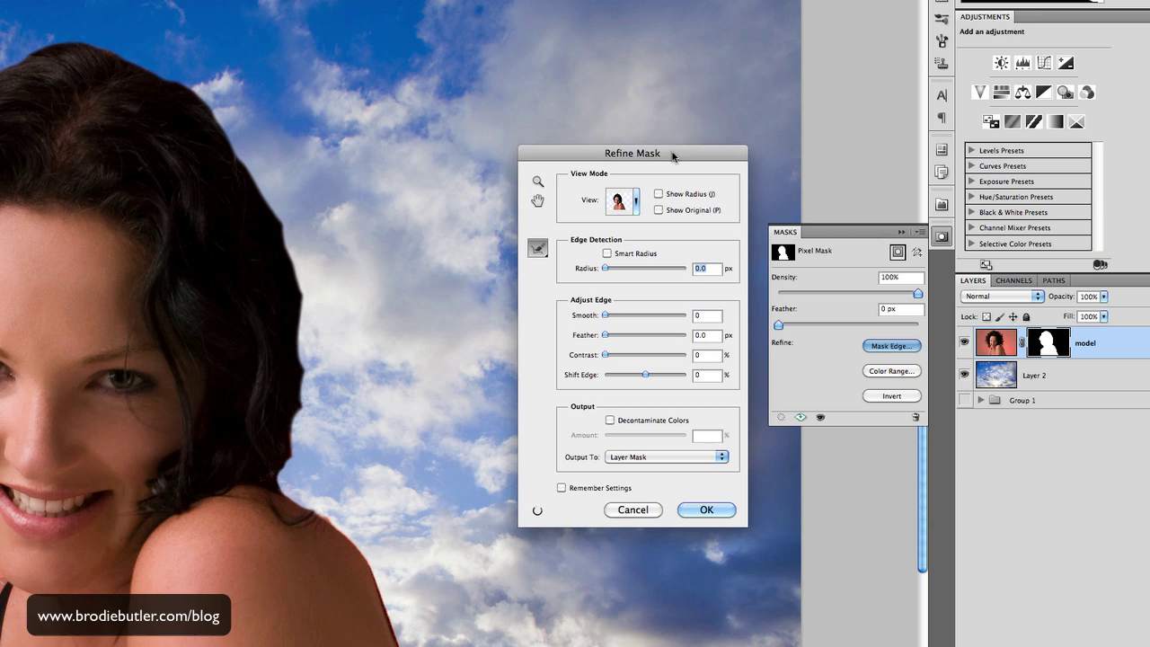
{"action": "left_click_drag", "start_coordinate": [673, 158], "coordinate": [682, 178]}
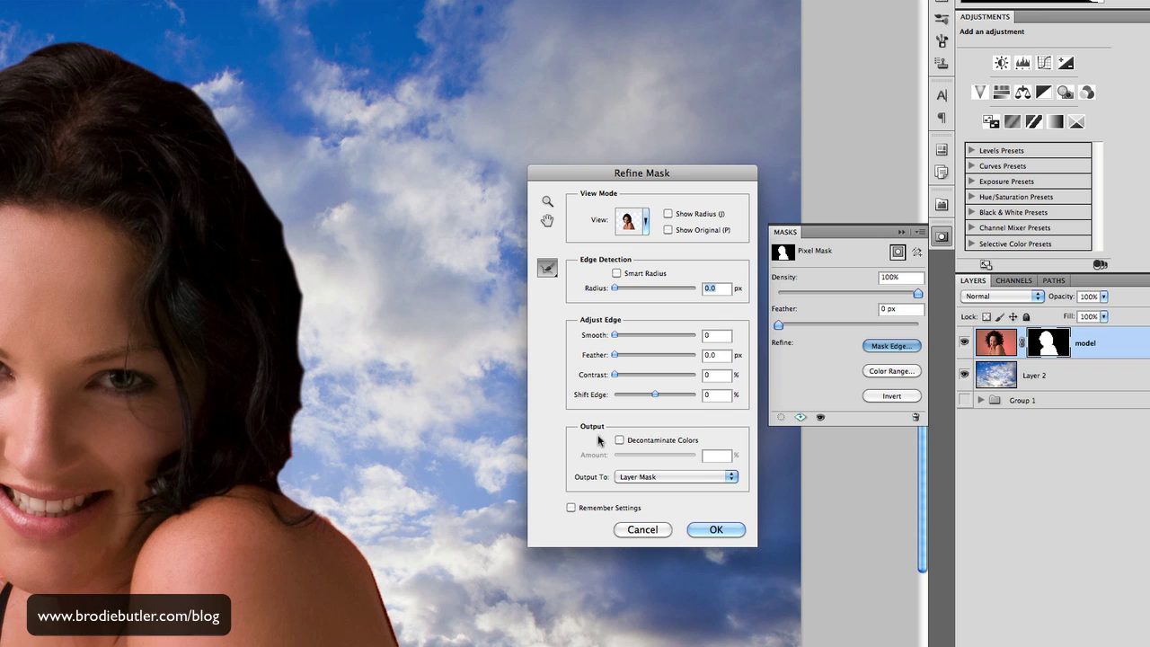
{"action": "left_click", "coordinate": [645, 222]}
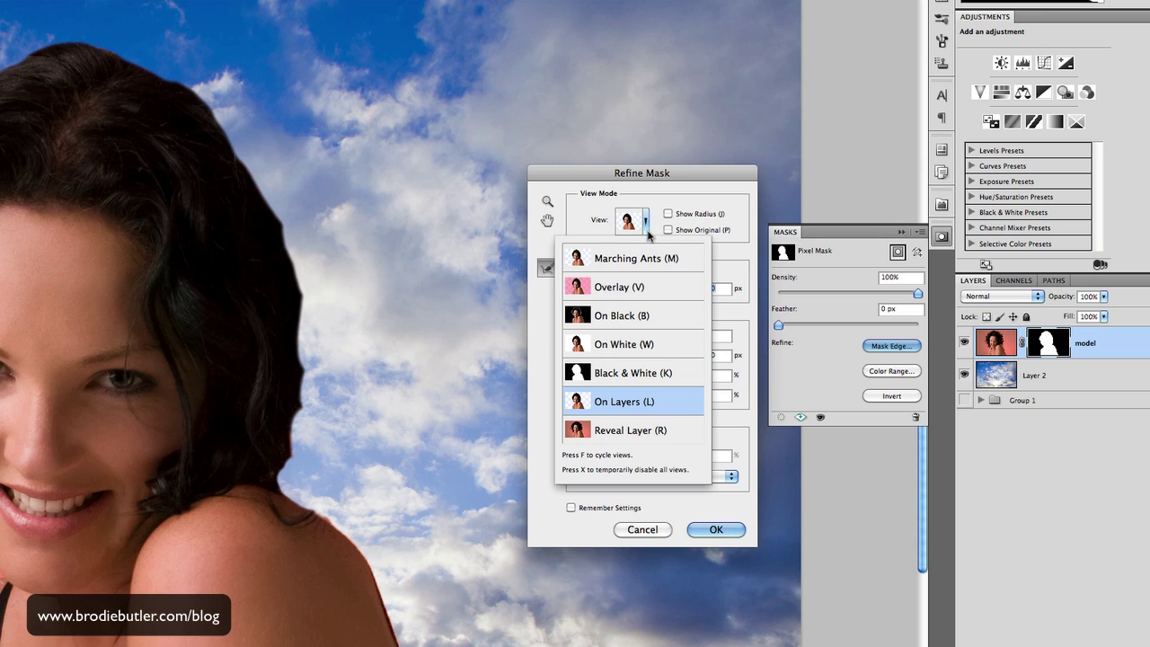
{"action": "left_click", "coordinate": [607, 317]}
{"action": "left_click", "coordinate": [610, 343]}
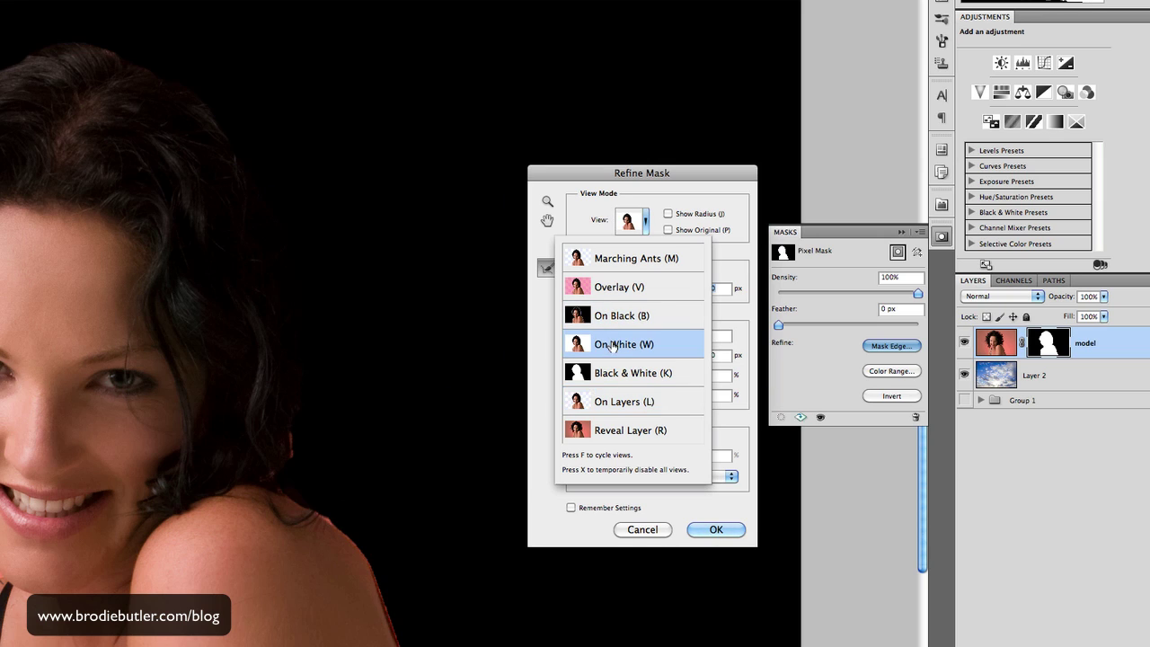
{"action": "left_click", "coordinate": [612, 374]}
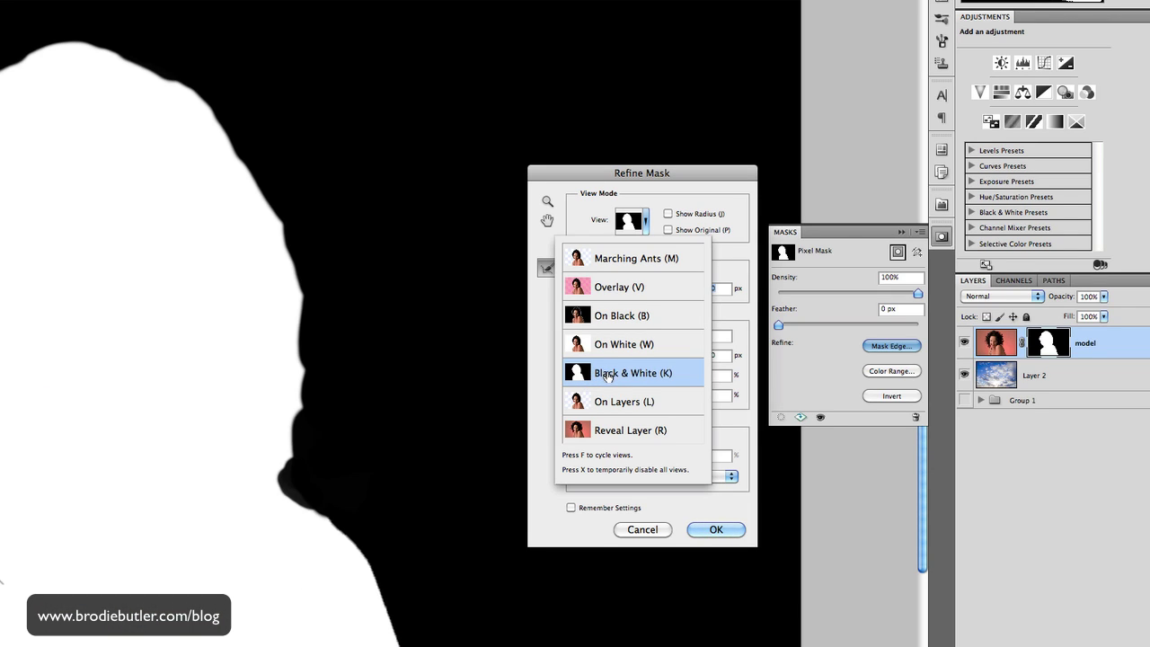
{"action": "left_click", "coordinate": [607, 403]}
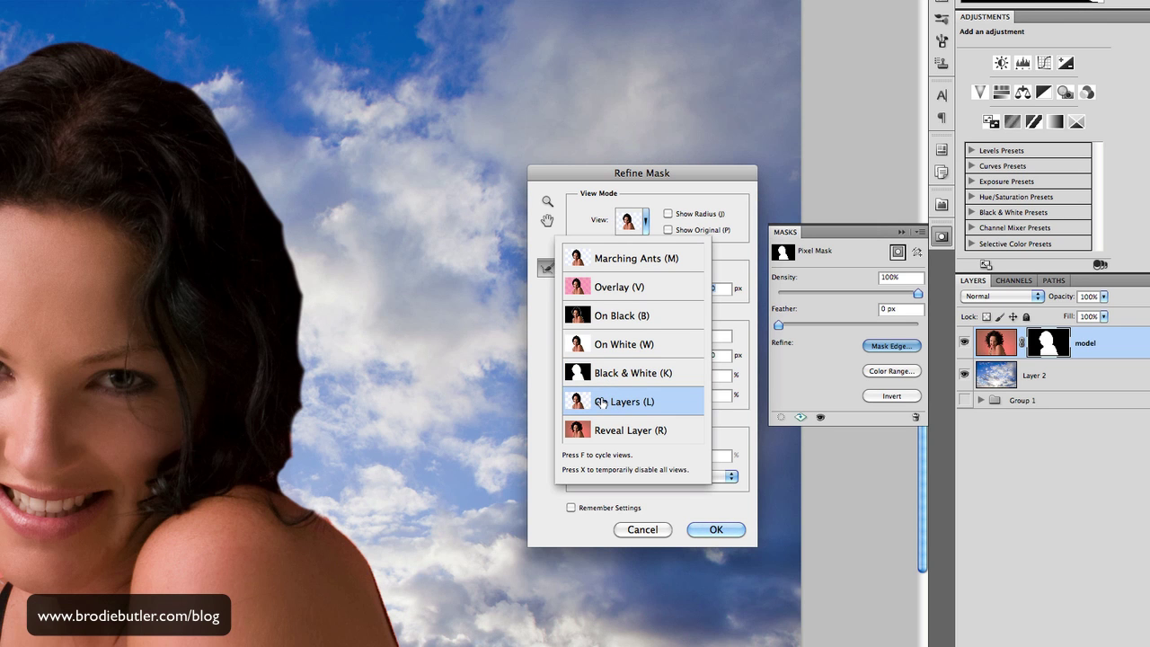
{"action": "left_click", "coordinate": [539, 406]}
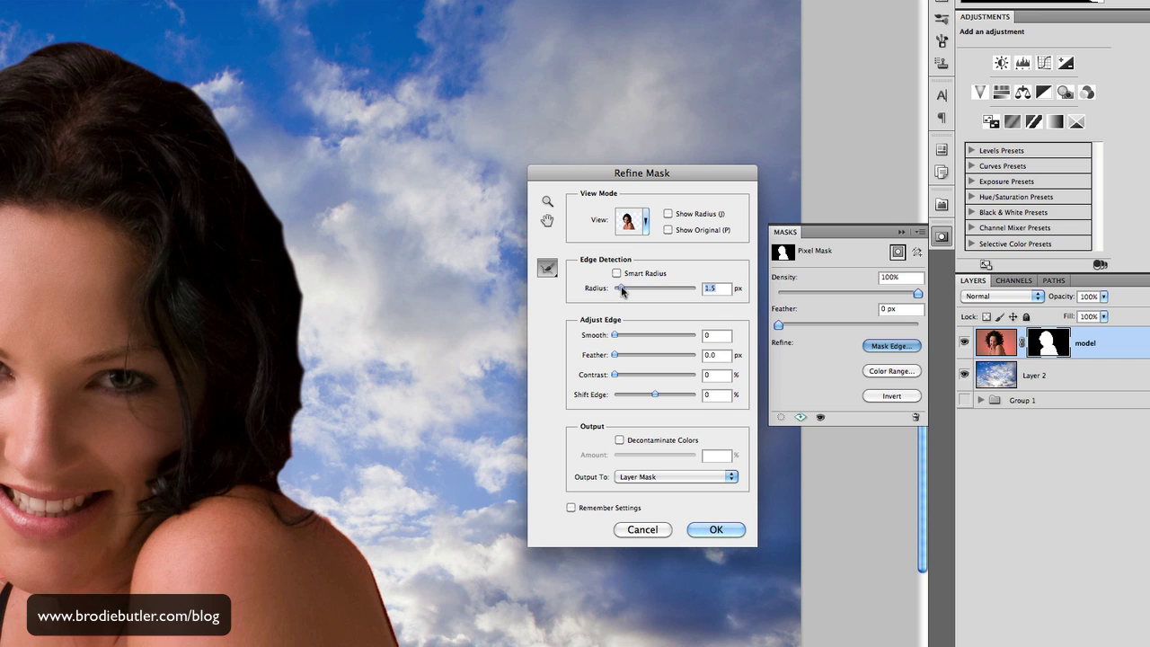
Try the Radius slider and Show Radius, leaving Radius at 0.0 px with Smart Radius off.
{"action": "left_click_drag", "start_coordinate": [622, 290], "coordinate": [664, 289]}
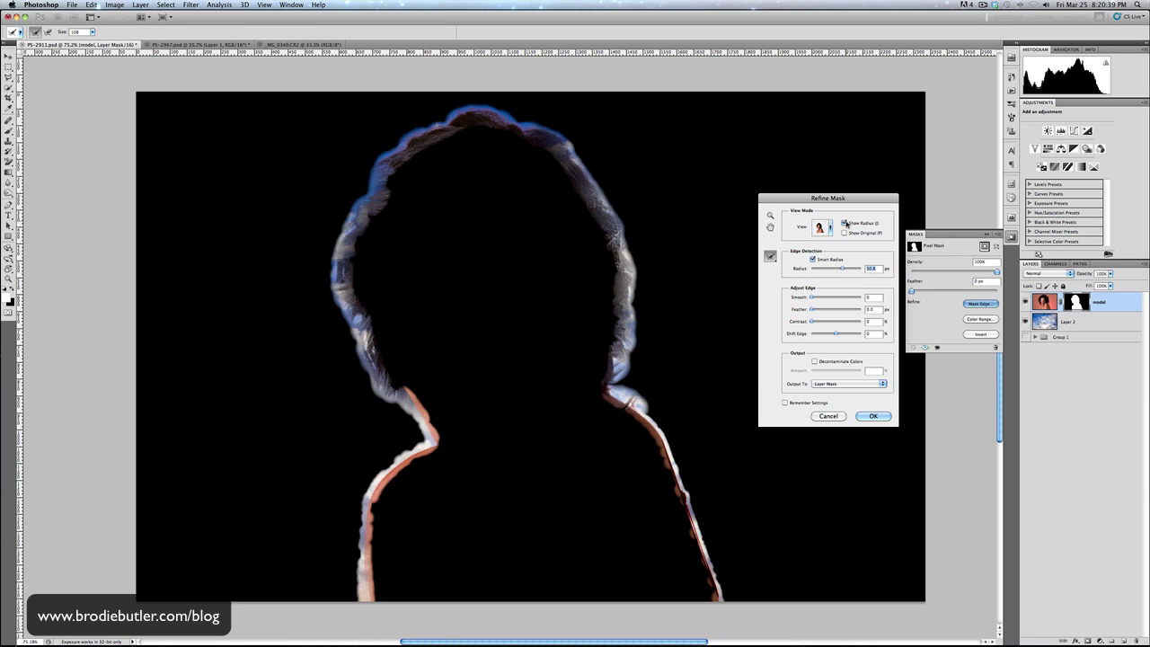
{"action": "left_click", "coordinate": [844, 223]}
{"action": "left_click_drag", "start_coordinate": [835, 269], "coordinate": [811, 269]}
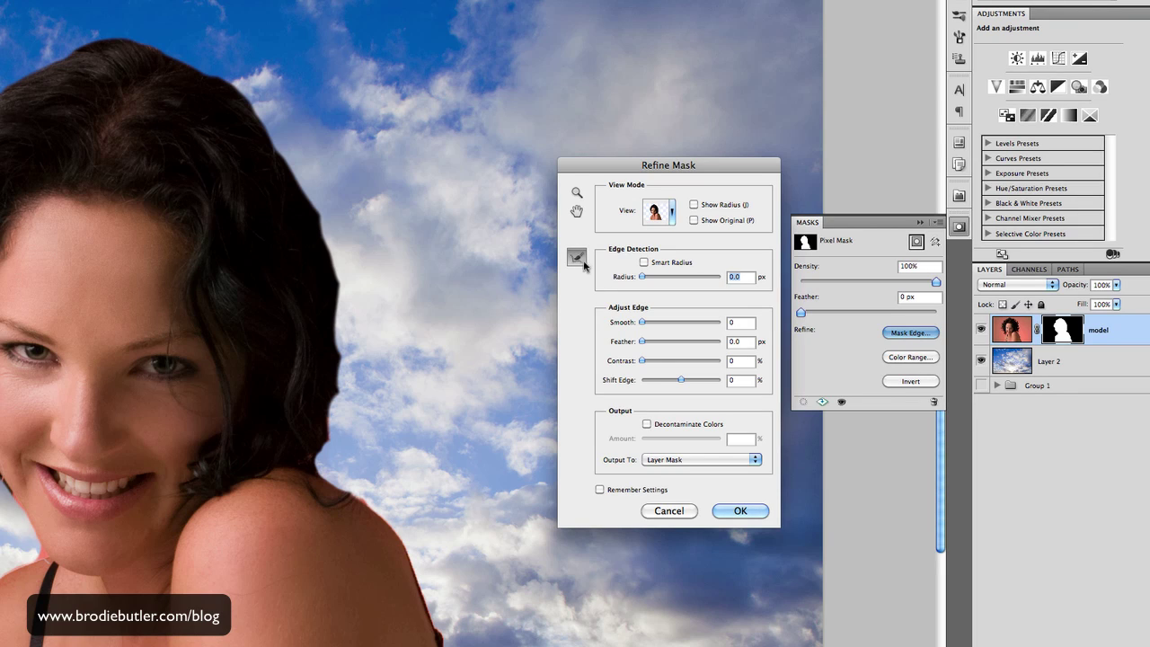
With the Refine Radius Tool, paint over the hairline all around the head, including the bun.
{"action": "left_click", "coordinate": [577, 259]}
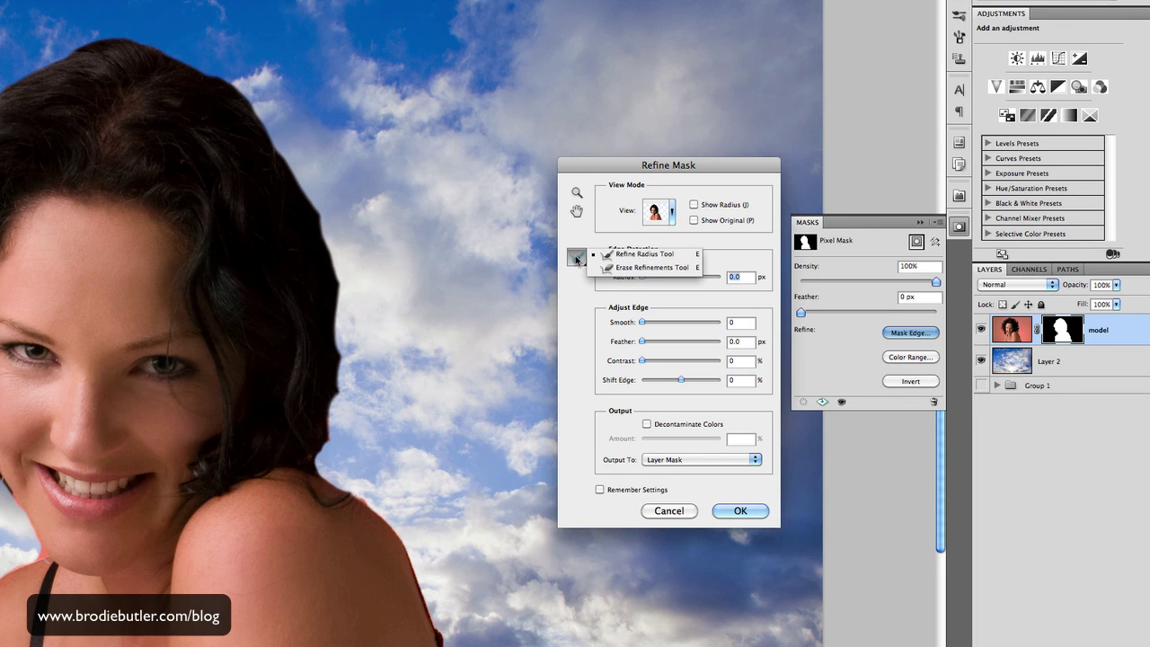
{"action": "left_click", "coordinate": [627, 258]}
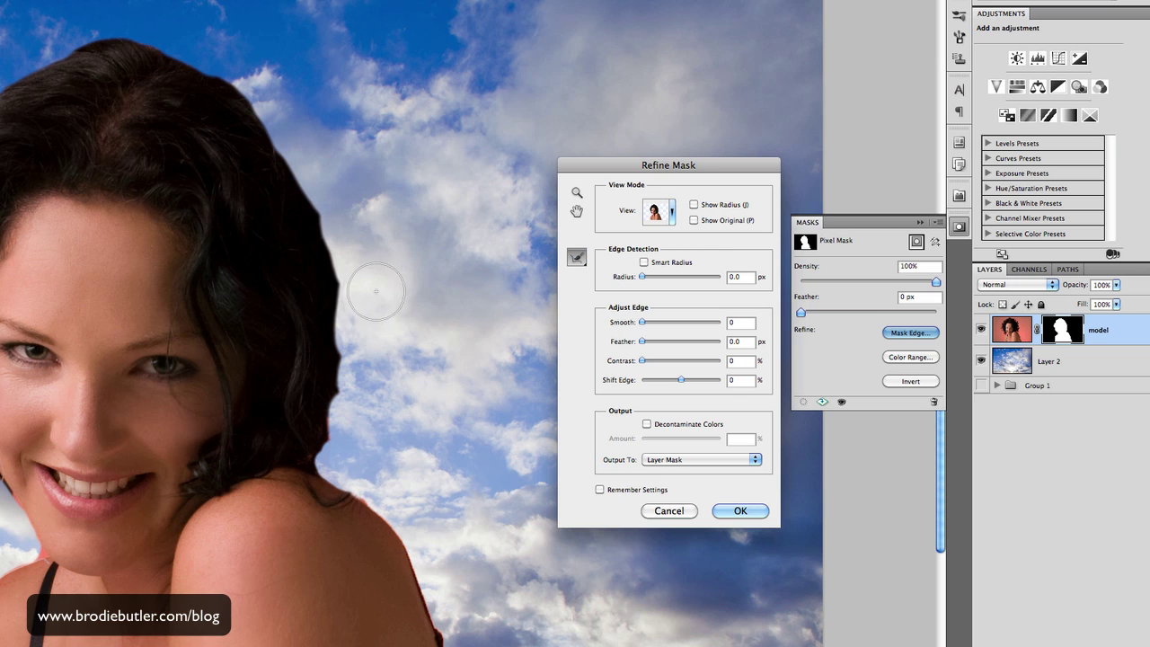
{"action": "left_click", "coordinate": [364, 260]}
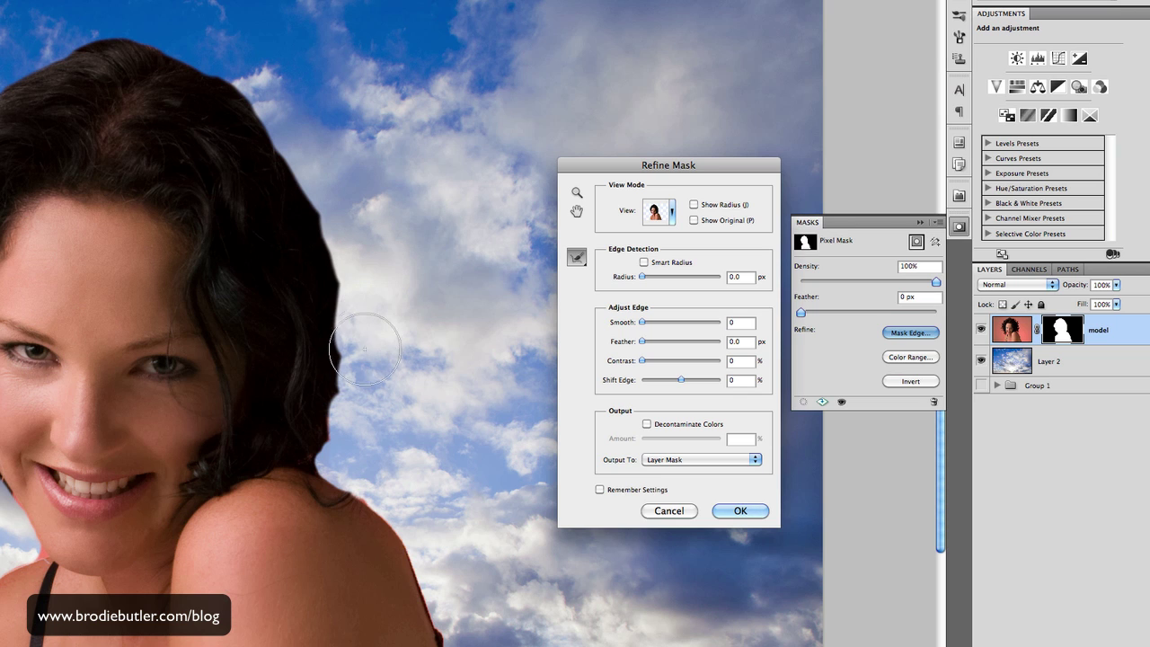
{"action": "left_click", "coordinate": [343, 442]}
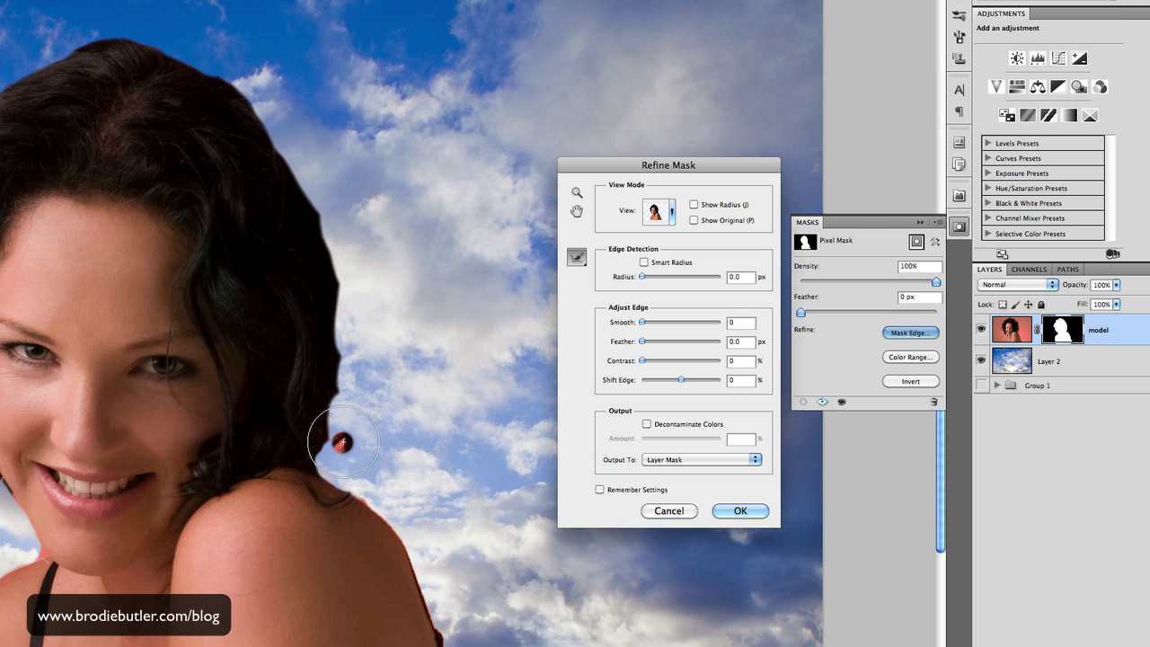
{"action": "mouse_move", "coordinate": [343, 442]}
{"action": "left_mouse_down"}
{"action": "mouse_move", "coordinate": [369, 348]}
{"action": "mouse_move", "coordinate": [370, 430]}
{"action": "mouse_move", "coordinate": [393, 370]}
{"action": "mouse_move", "coordinate": [425, 381]}
{"action": "mouse_move", "coordinate": [424, 396]}
{"action": "mouse_move", "coordinate": [394, 442]}
{"action": "mouse_move", "coordinate": [375, 411]}
{"action": "mouse_move", "coordinate": [358, 306]}
{"action": "mouse_move", "coordinate": [363, 377]}
{"action": "mouse_move", "coordinate": [343, 453]}
{"action": "mouse_move", "coordinate": [388, 473]}
{"action": "left_mouse_up"}
{"action": "mouse_move", "coordinate": [403, 490]}
{"action": "left_mouse_down"}
{"action": "mouse_move", "coordinate": [439, 444]}
{"action": "mouse_move", "coordinate": [432, 313]}
{"action": "mouse_move", "coordinate": [409, 292]}
{"action": "mouse_move", "coordinate": [416, 335]}
{"action": "mouse_move", "coordinate": [406, 285]}
{"action": "mouse_move", "coordinate": [368, 245]}
{"action": "mouse_move", "coordinate": [364, 280]}
{"action": "mouse_move", "coordinate": [330, 178]}
{"action": "mouse_move", "coordinate": [349, 218]}
{"action": "mouse_move", "coordinate": [357, 194]}
{"action": "mouse_move", "coordinate": [387, 213]}
{"action": "mouse_move", "coordinate": [397, 203]}
{"action": "mouse_move", "coordinate": [394, 168]}
{"action": "mouse_move", "coordinate": [423, 187]}
{"action": "mouse_move", "coordinate": [312, 92]}
{"action": "mouse_move", "coordinate": [329, 91]}
{"action": "mouse_move", "coordinate": [371, 126]}
{"action": "mouse_move", "coordinate": [369, 115]}
{"action": "mouse_move", "coordinate": [348, 160]}
{"action": "mouse_move", "coordinate": [290, 115]}
{"action": "mouse_move", "coordinate": [304, 141]}
{"action": "mouse_move", "coordinate": [239, 46]}
{"action": "mouse_move", "coordinate": [329, 82]}
{"action": "mouse_move", "coordinate": [354, 119]}
{"action": "mouse_move", "coordinate": [408, 108]}
{"action": "left_mouse_up"}
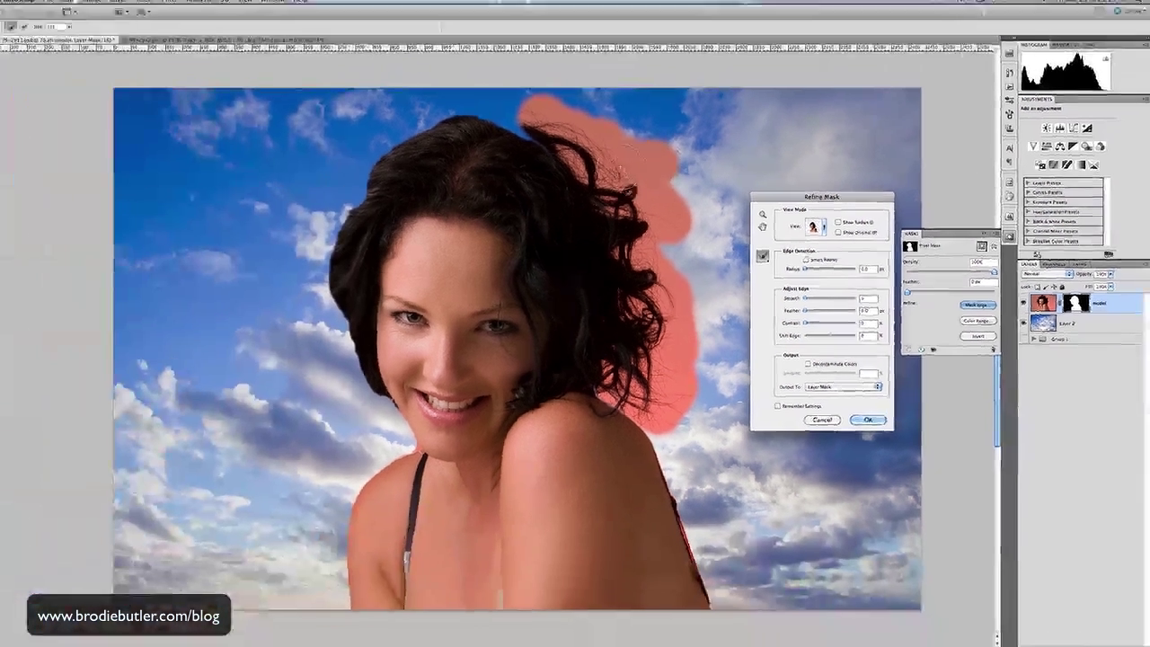
{"action": "mouse_move", "coordinate": [539, 100]}
{"action": "left_mouse_down"}
{"action": "mouse_move", "coordinate": [558, 131]}
{"action": "mouse_move", "coordinate": [489, 105]}
{"action": "mouse_move", "coordinate": [501, 107]}
{"action": "mouse_move", "coordinate": [423, 115]}
{"action": "mouse_move", "coordinate": [376, 145]}
{"action": "mouse_move", "coordinate": [386, 142]}
{"action": "mouse_move", "coordinate": [367, 193]}
{"action": "mouse_move", "coordinate": [327, 225]}
{"action": "mouse_move", "coordinate": [336, 223]}
{"action": "mouse_move", "coordinate": [328, 297]}
{"action": "mouse_move", "coordinate": [347, 343]}
{"action": "mouse_move", "coordinate": [293, 251]}
{"action": "mouse_move", "coordinate": [346, 181]}
{"action": "mouse_move", "coordinate": [301, 370]}
{"action": "mouse_move", "coordinate": [328, 374]}
{"action": "mouse_move", "coordinate": [348, 344]}
{"action": "mouse_move", "coordinate": [367, 379]}
{"action": "mouse_move", "coordinate": [353, 411]}
{"action": "mouse_move", "coordinate": [336, 407]}
{"action": "mouse_move", "coordinate": [369, 434]}
{"action": "mouse_move", "coordinate": [394, 426]}
{"action": "mouse_move", "coordinate": [390, 410]}
{"action": "mouse_move", "coordinate": [415, 436]}
{"action": "mouse_move", "coordinate": [372, 444]}
{"action": "left_mouse_up"}
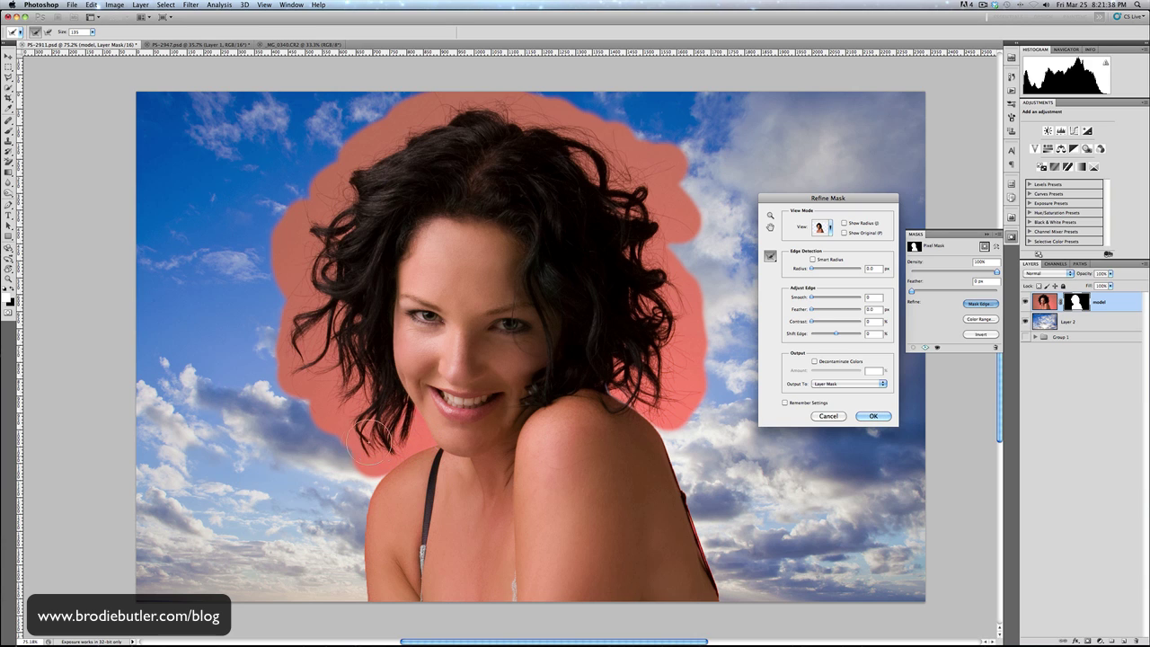
{"action": "mouse_move", "coordinate": [307, 275]}
{"action": "left_mouse_down"}
{"action": "mouse_move", "coordinate": [326, 184]}
{"action": "mouse_move", "coordinate": [431, 128]}
{"action": "mouse_move", "coordinate": [534, 122]}
{"action": "mouse_move", "coordinate": [644, 209]}
{"action": "mouse_move", "coordinate": [656, 270]}
{"action": "mouse_move", "coordinate": [670, 256]}
{"action": "mouse_move", "coordinate": [663, 361]}
{"action": "mouse_move", "coordinate": [609, 380]}
{"action": "mouse_move", "coordinate": [628, 375]}
{"action": "mouse_move", "coordinate": [638, 392]}
{"action": "mouse_move", "coordinate": [665, 363]}
{"action": "left_mouse_up"}
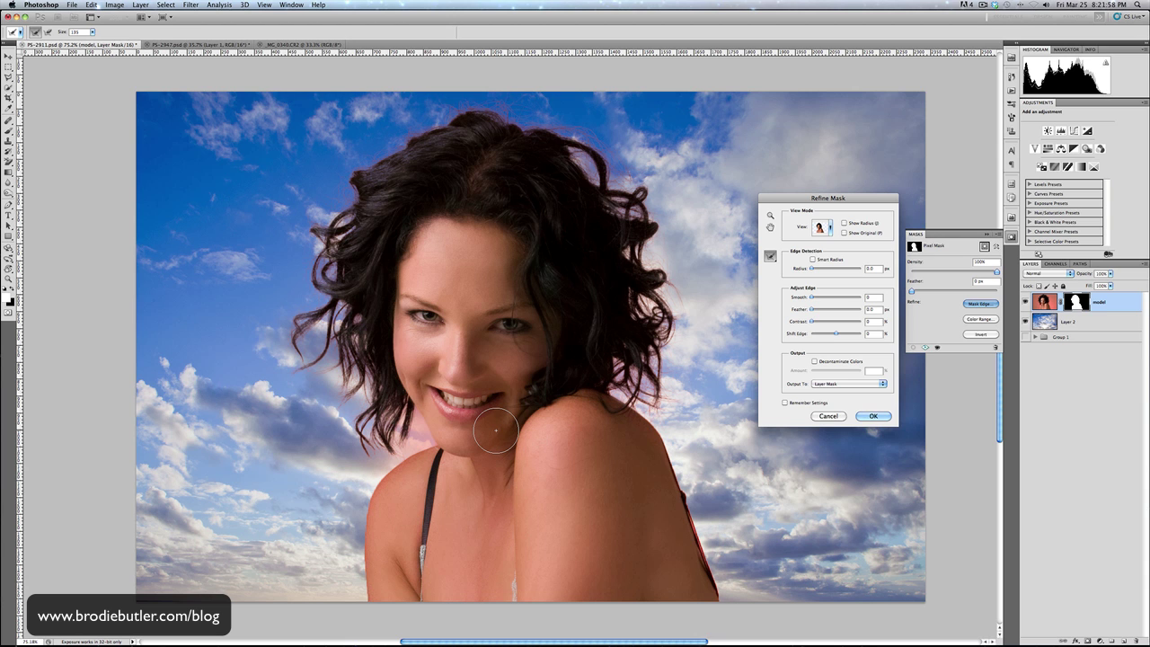
Zoom in on the hair edge and pan around the head to inspect the refined strands.
{"action": "key", "text": "z"}
{"action": "left_click_drag", "start_coordinate": [633, 353], "coordinate": [708, 318]}
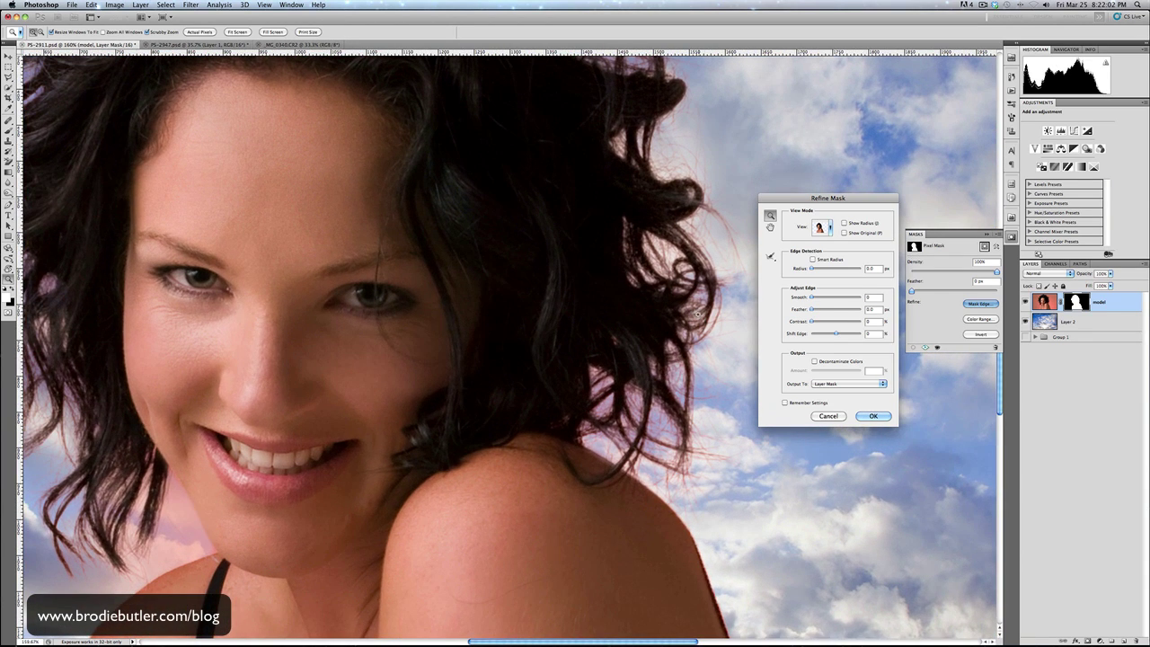
{"action": "scroll", "coordinate": [700, 314], "scroll_direction": "up", "scroll_amount": 5}
{"action": "scroll", "coordinate": [700, 314], "scroll_direction": "right", "scroll_amount": 3}
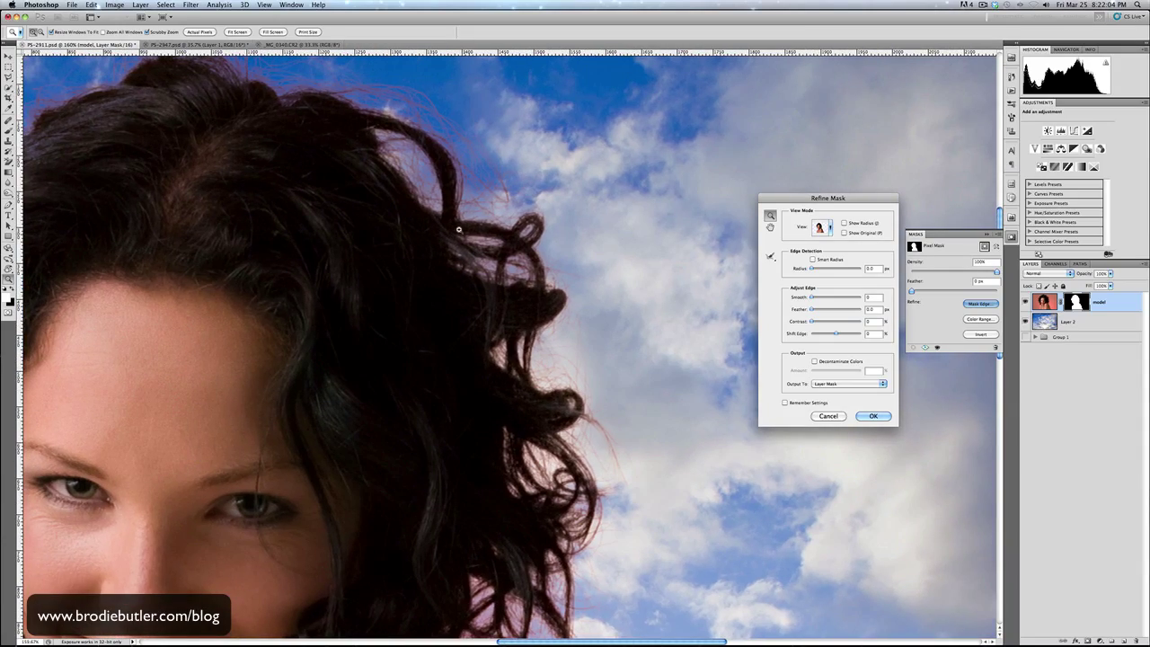
{"action": "scroll", "coordinate": [458, 230], "scroll_direction": "up", "scroll_amount": 3}
{"action": "scroll", "coordinate": [458, 230], "scroll_direction": "left", "scroll_amount": 8}
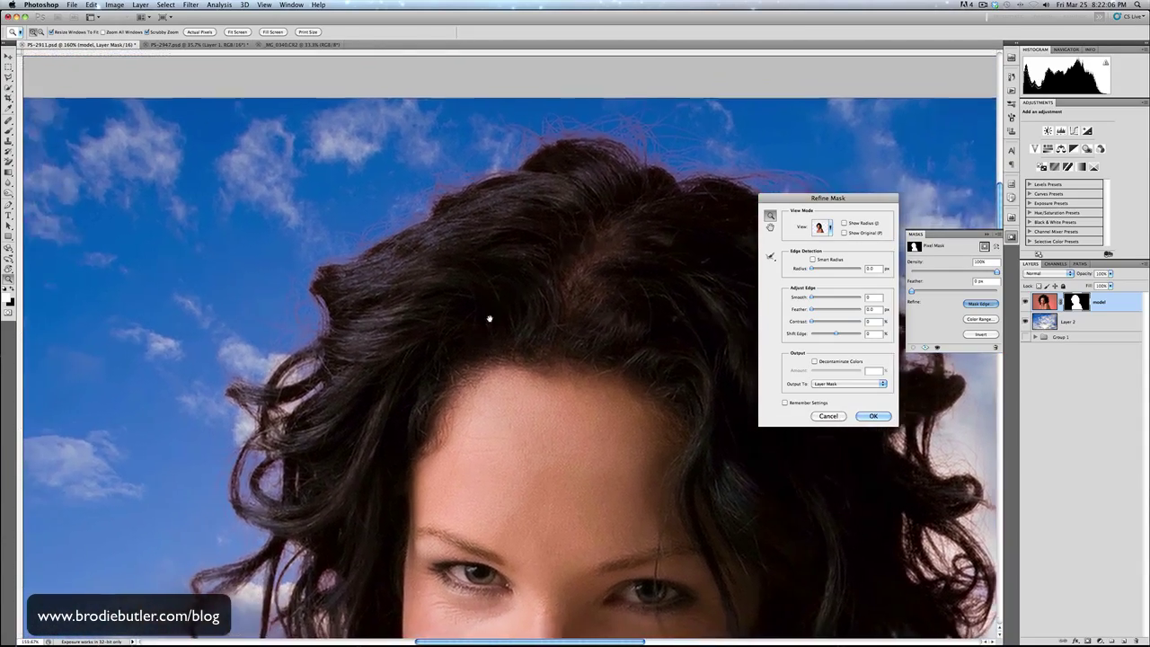
{"action": "scroll", "coordinate": [490, 318], "scroll_direction": "down", "scroll_amount": 10}
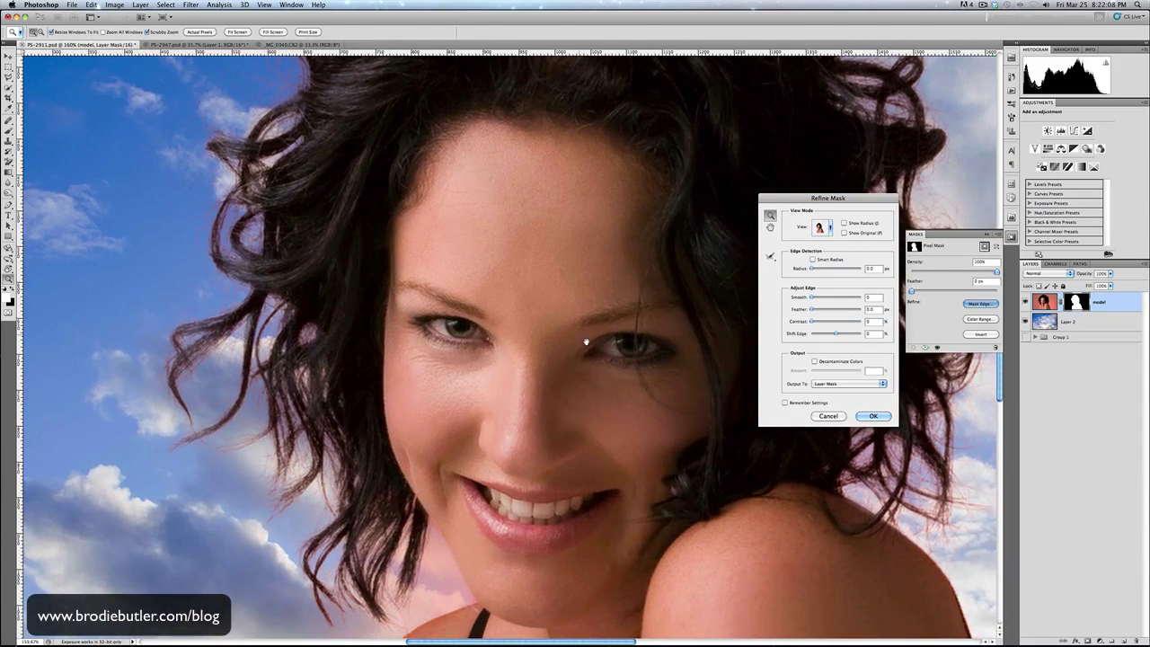
{"action": "scroll", "coordinate": [586, 342], "scroll_direction": "down", "scroll_amount": 5}
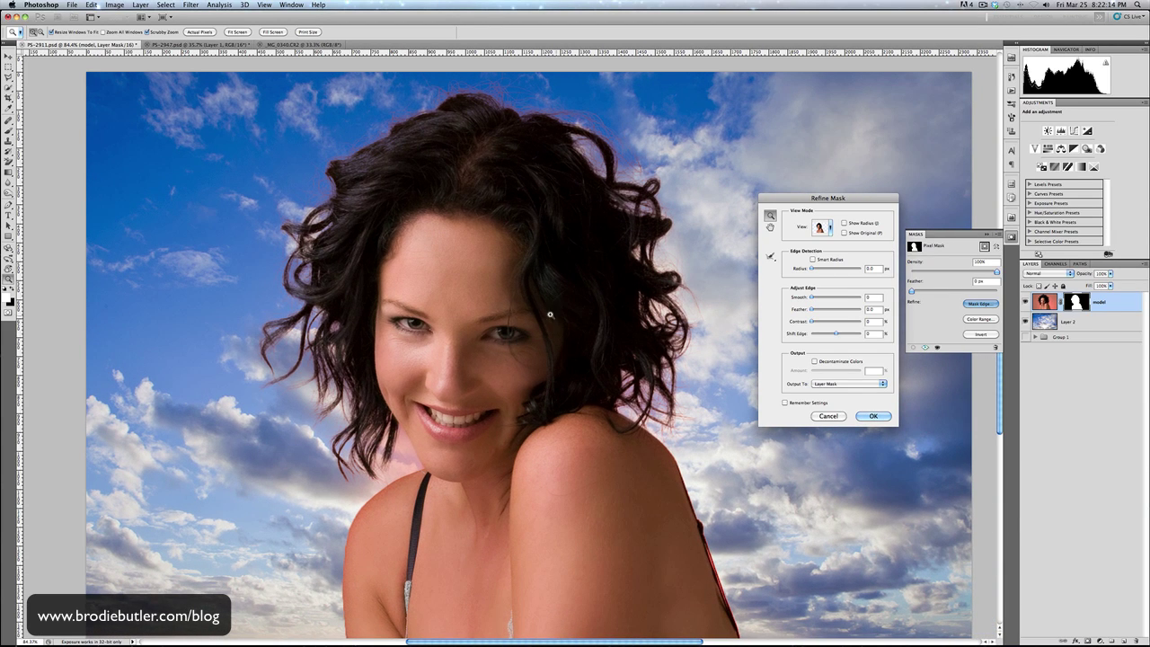
{"action": "scroll", "coordinate": [546, 314], "scroll_direction": "up", "scroll_amount": 1}
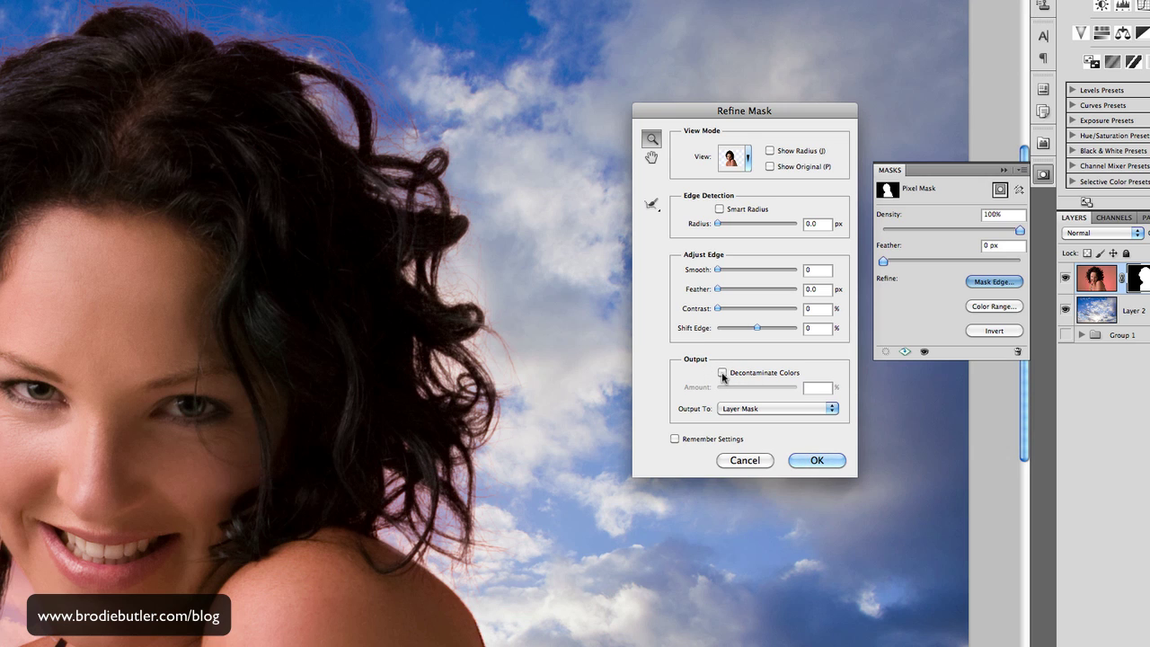
Compare Decontaminate Colors off and on up close, leaving it enabled at 50% amount.
{"action": "left_click", "coordinate": [723, 373]}
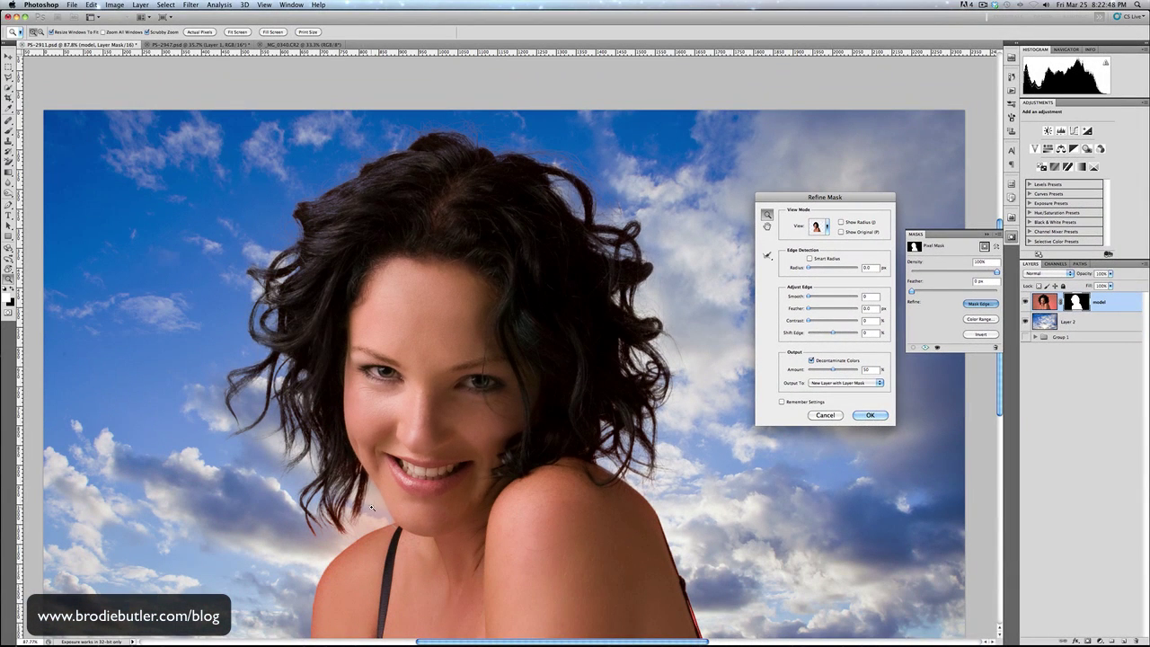
{"action": "left_click", "coordinate": [811, 361]}
{"action": "left_click_drag", "start_coordinate": [580, 398], "coordinate": [654, 406]}
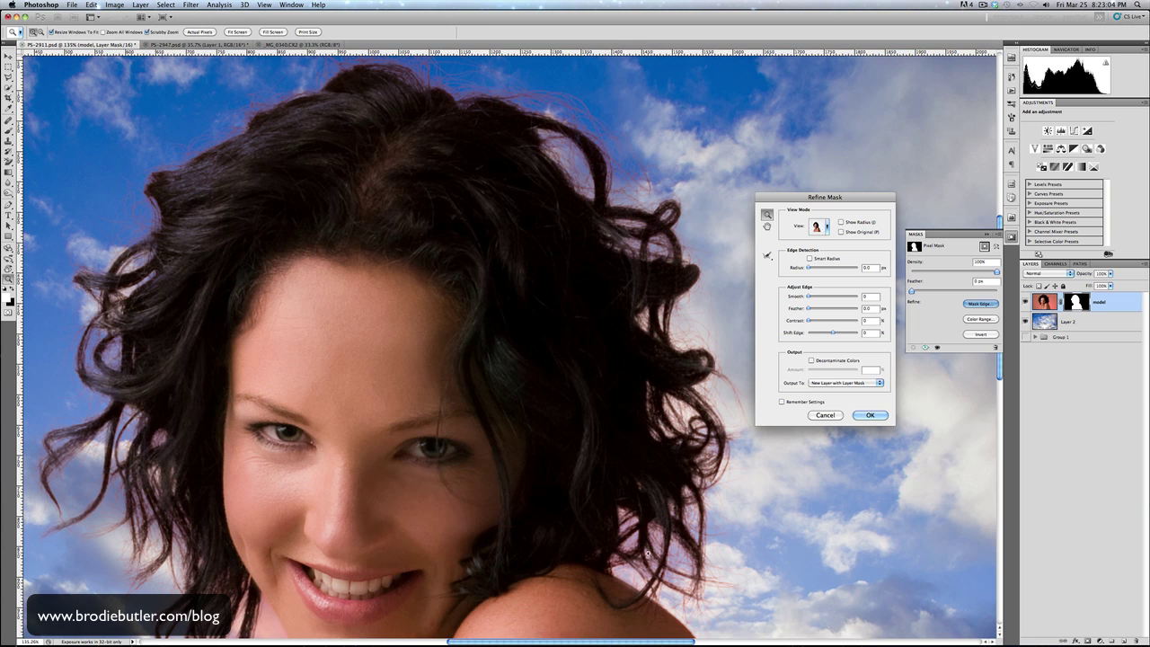
{"action": "left_click", "coordinate": [811, 361]}
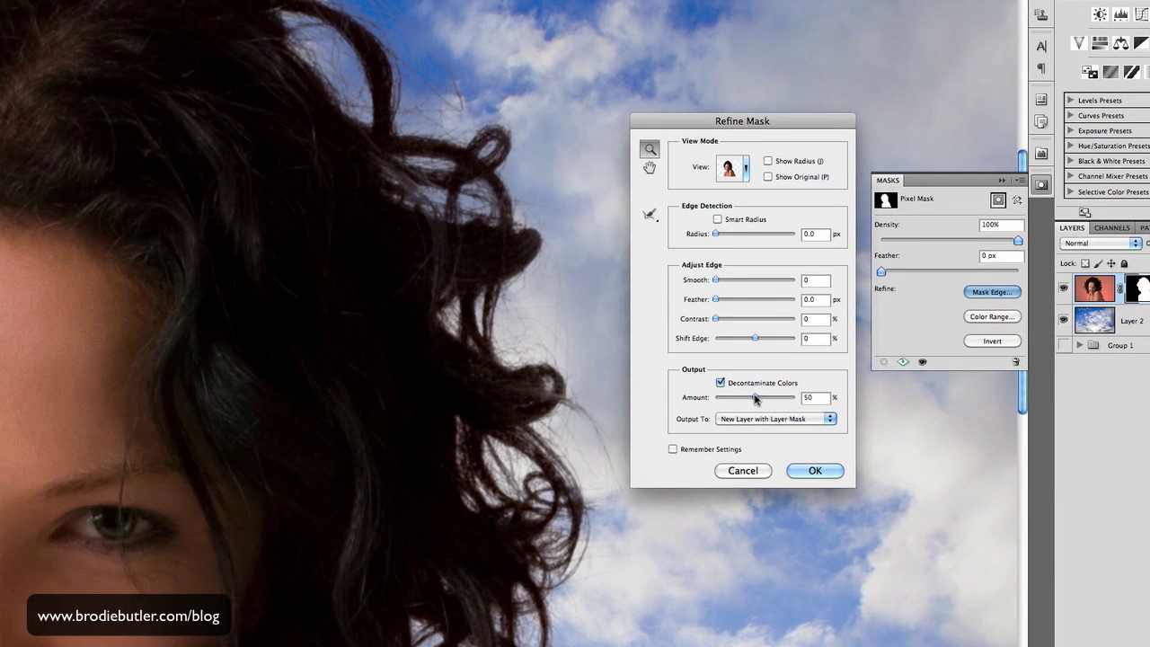
Set decontamination Amount to 68% and output the refined mask as 'model copy' with layer mask.
{"action": "mouse_move", "coordinate": [756, 399]}
{"action": "left_mouse_down"}
{"action": "mouse_move", "coordinate": [789, 400]}
{"action": "mouse_move", "coordinate": [761, 402]}
{"action": "left_mouse_up"}
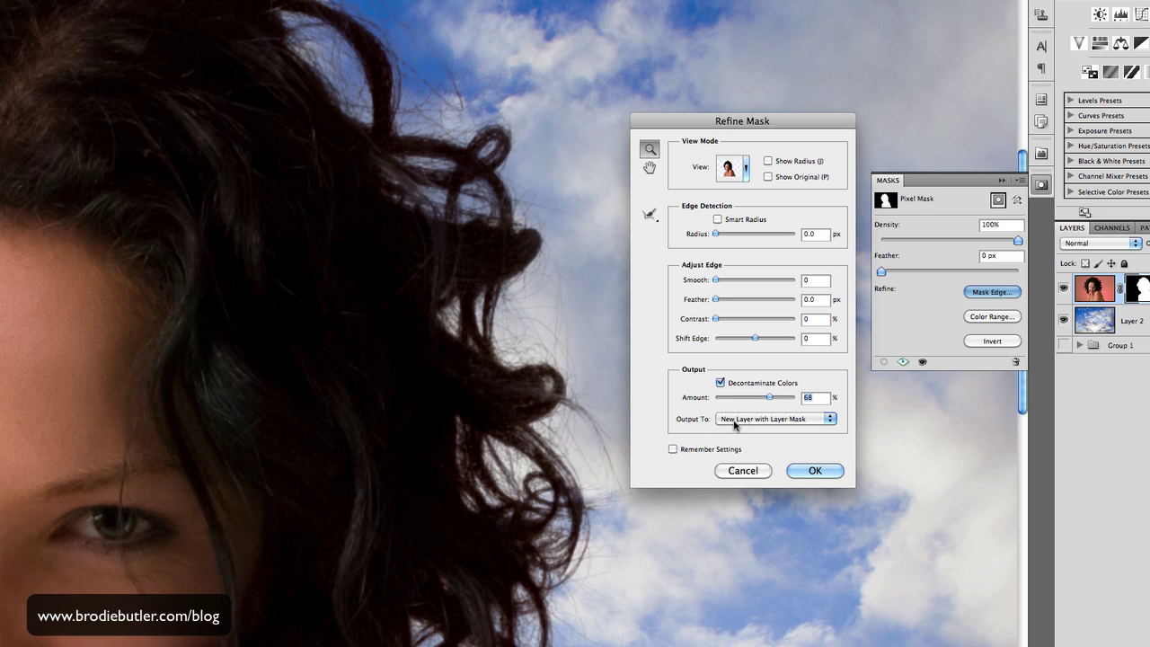
{"action": "left_click", "coordinate": [749, 424]}
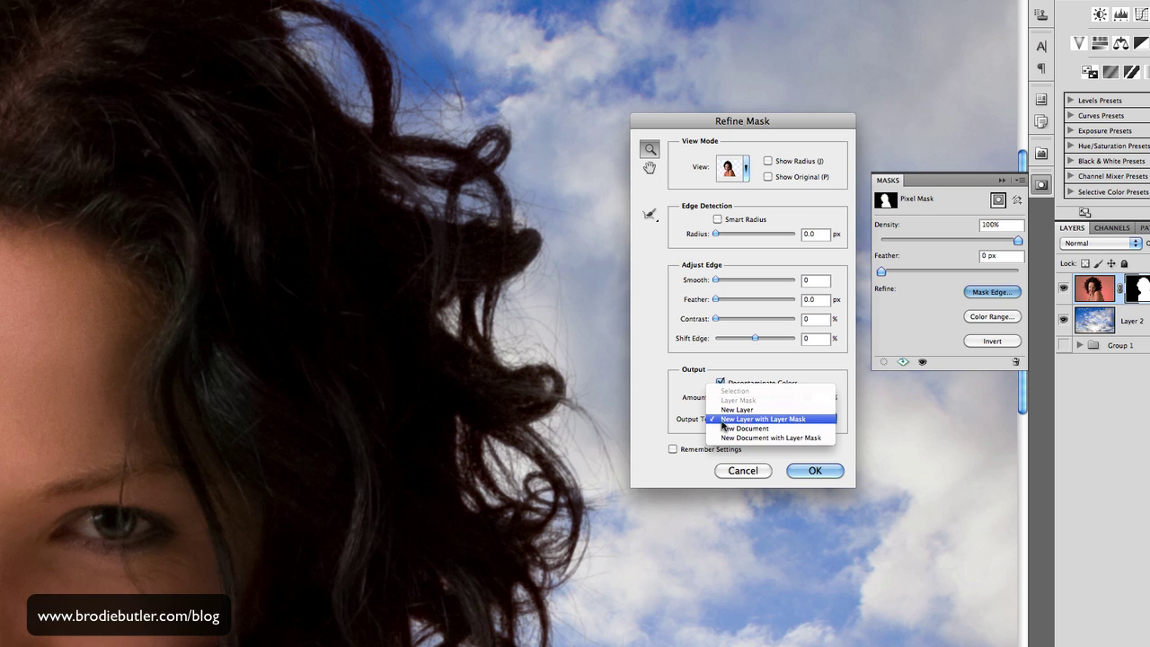
{"action": "left_click", "coordinate": [789, 419]}
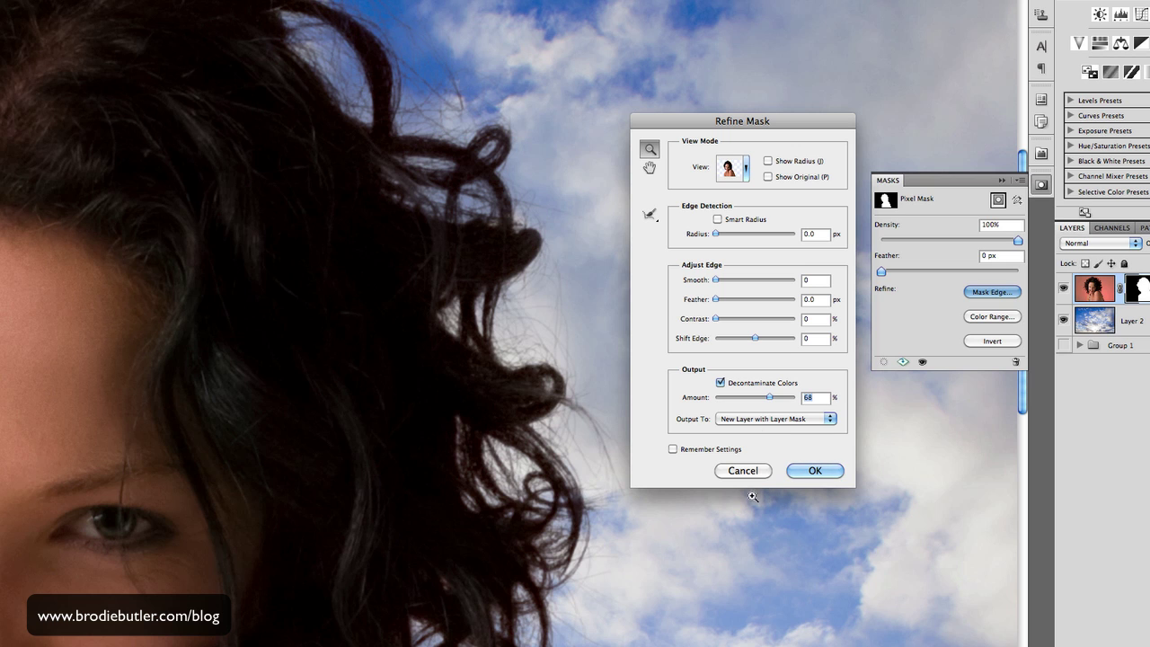
{"action": "left_click", "coordinate": [803, 471]}
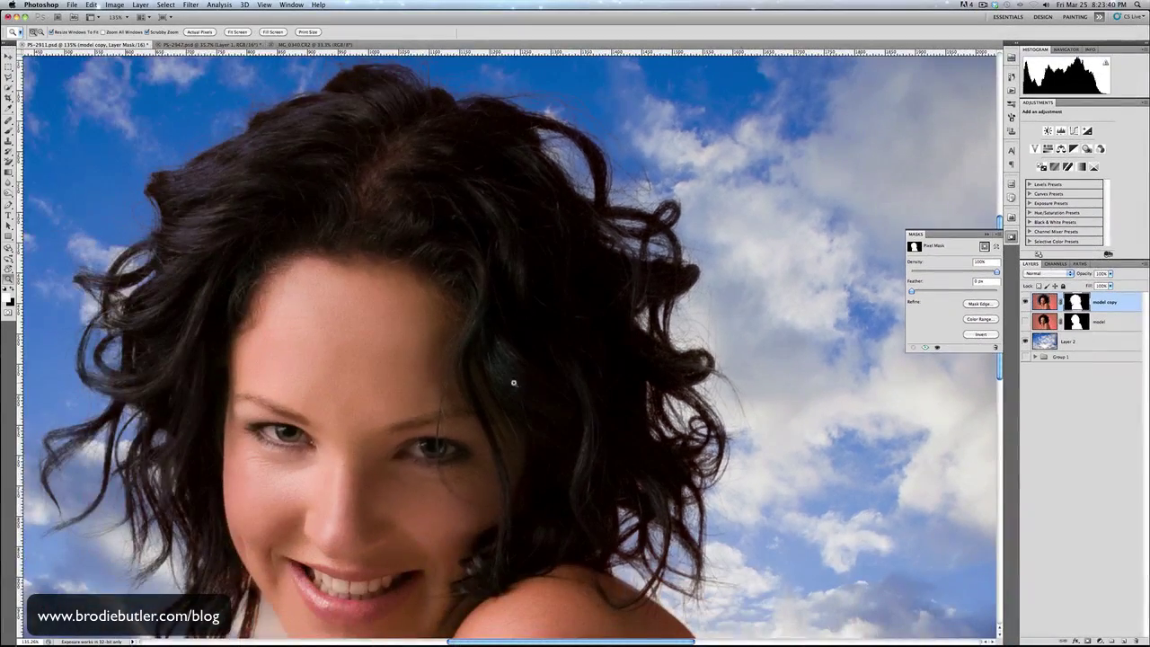
{"action": "left_click_drag", "start_coordinate": [513, 383], "coordinate": [544, 396]}
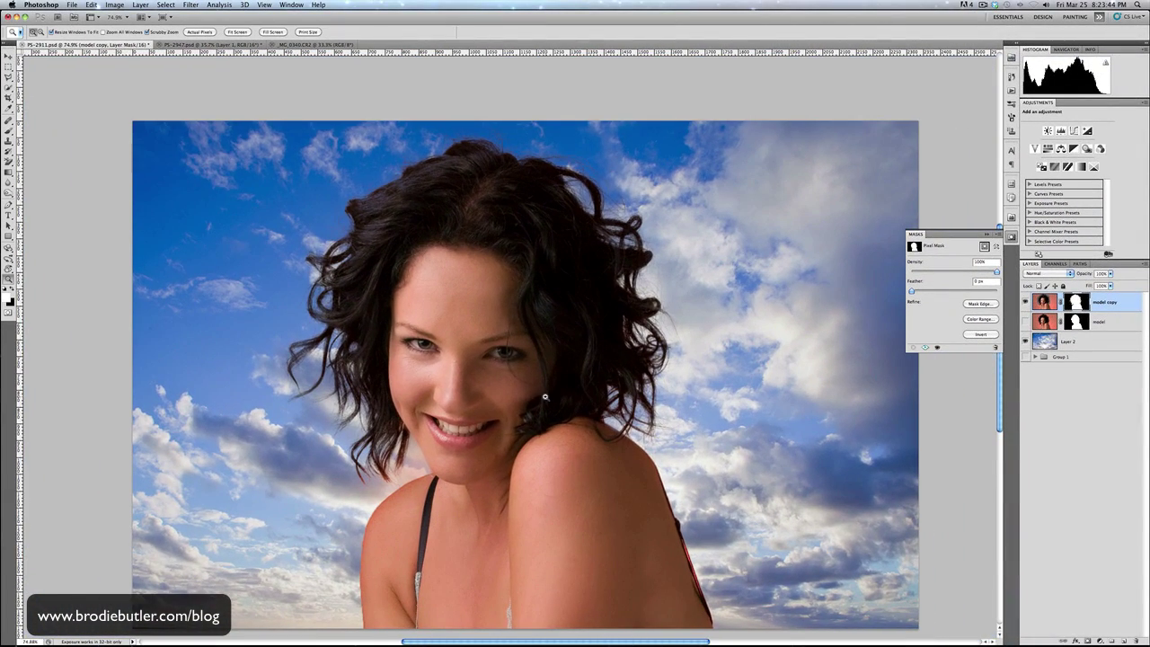
{"action": "left_click_drag", "start_coordinate": [546, 455], "coordinate": [516, 420]}
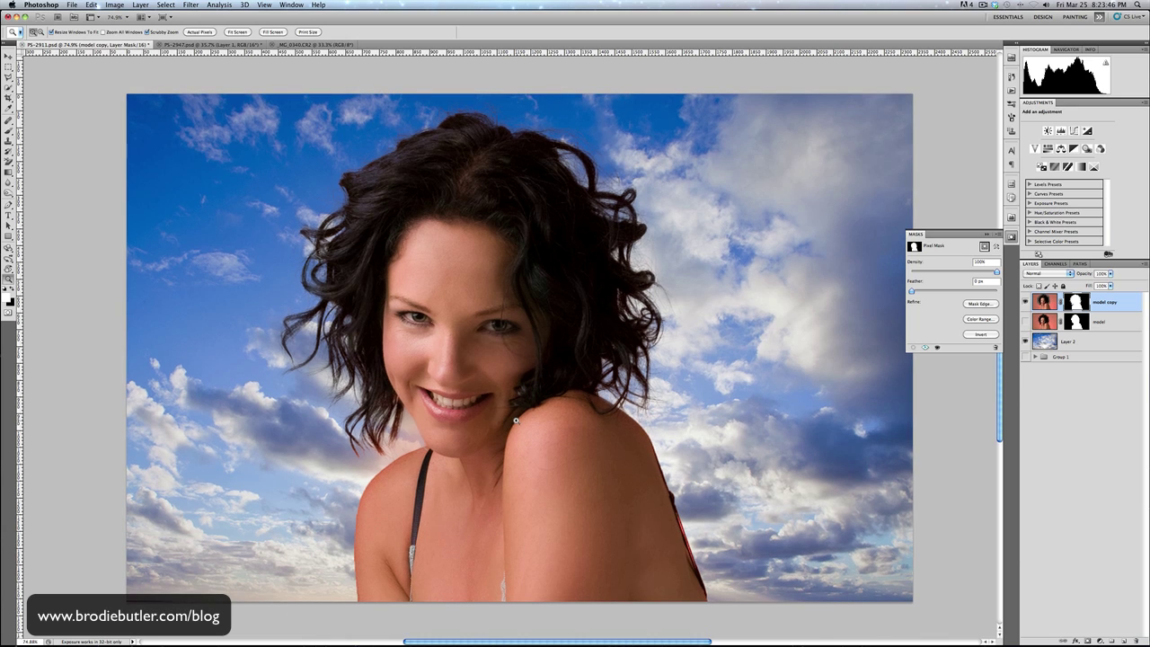